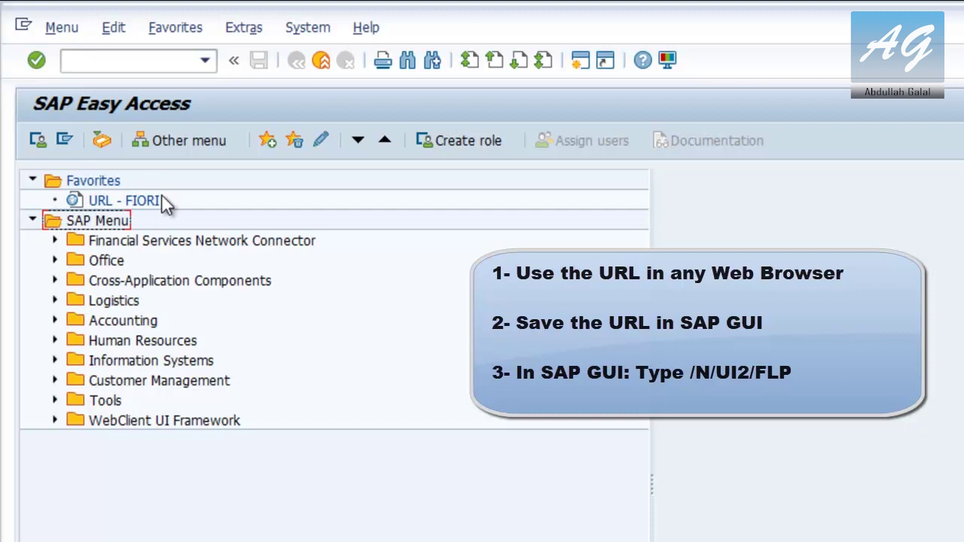
Run the /n/ui2/flp transaction from SAP GUI to open the Fiori launchpad in the browser
click(158, 60)
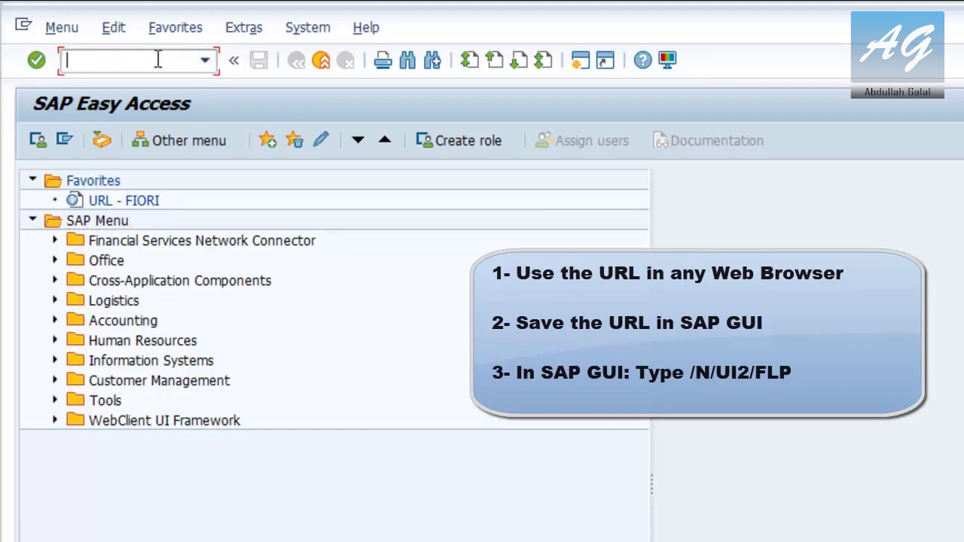
text(/n/ui2/flp)
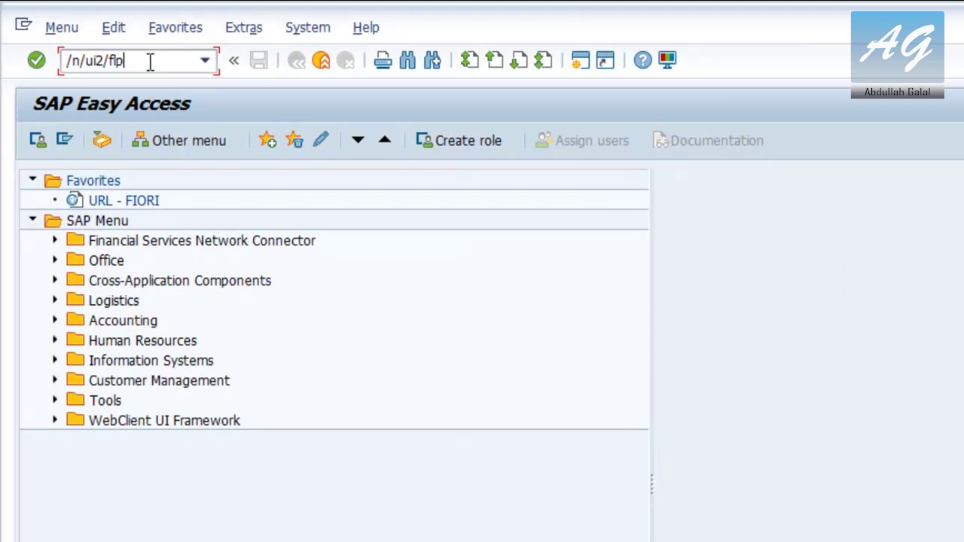
key(Return)
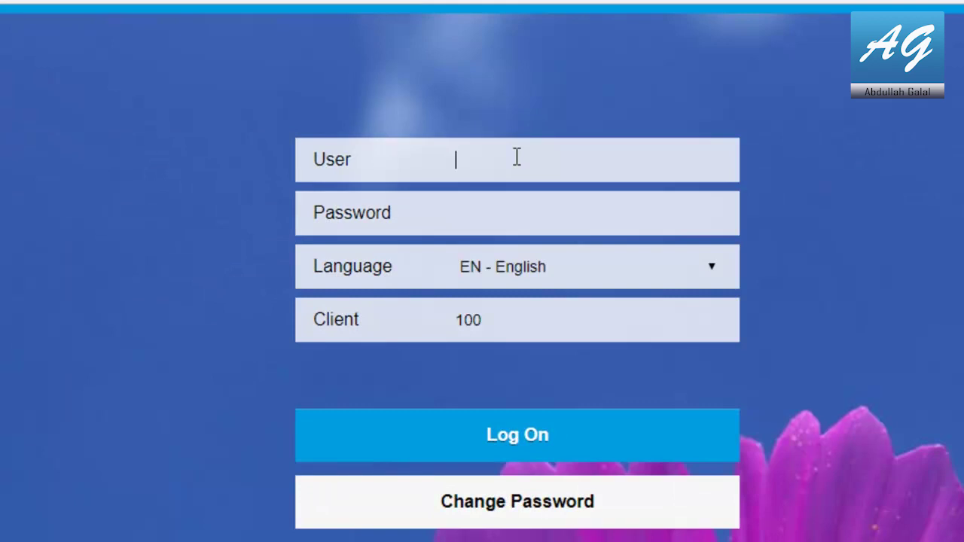
Enter the finance user's name and password on the logon page for client 100, language EN
text(S4H_FIN)
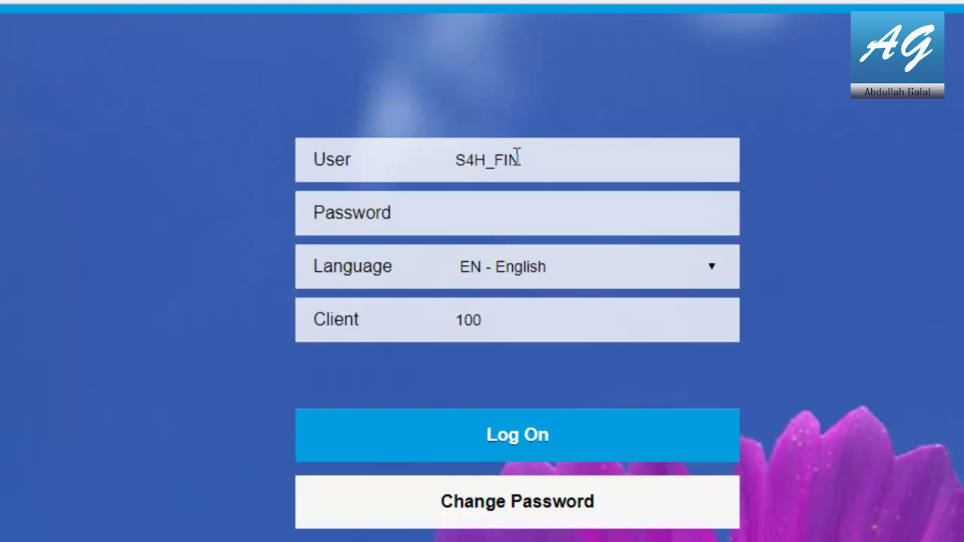
click(541, 215)
text(********)
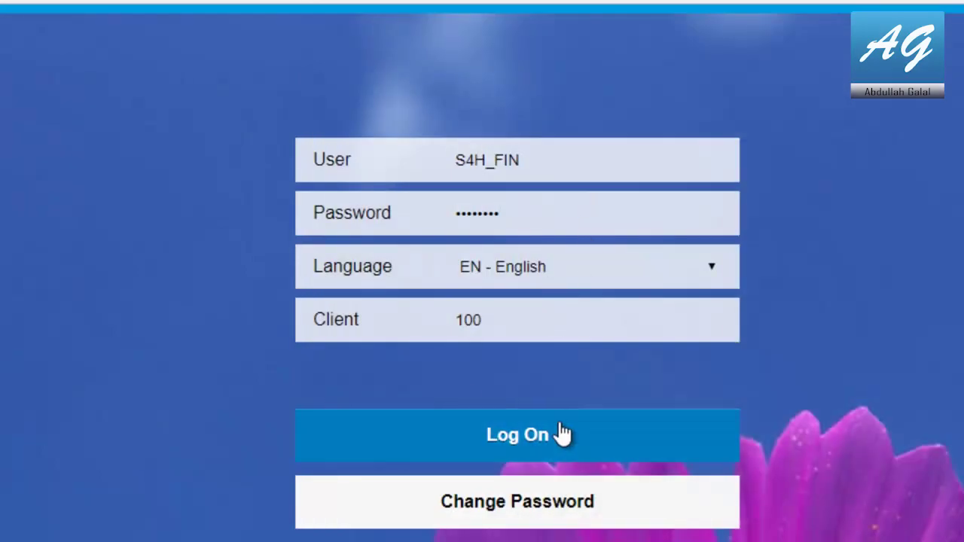
Log on, view the Reporting and Current Settings groups, then jump to Periodic Activities for Asset Accounting
click(550, 448)
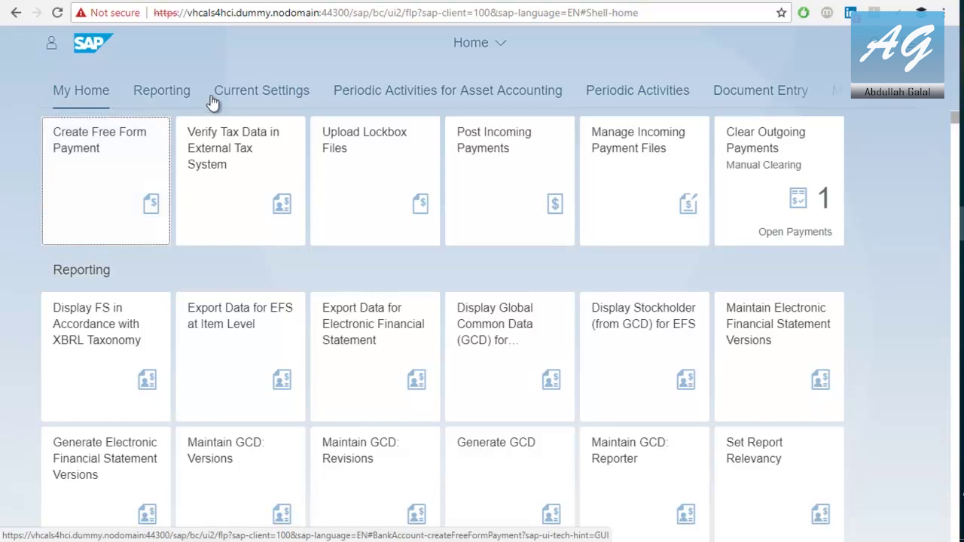
click(178, 97)
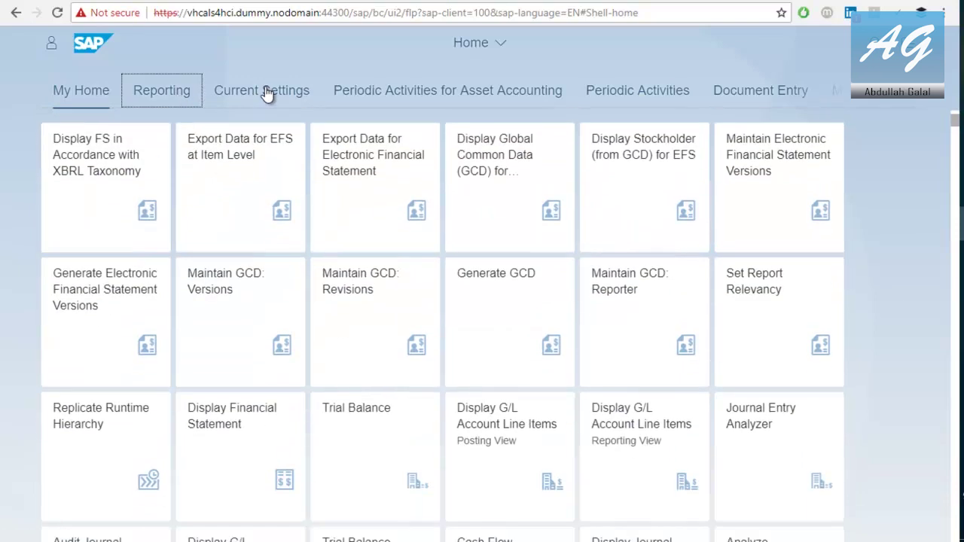
click(265, 92)
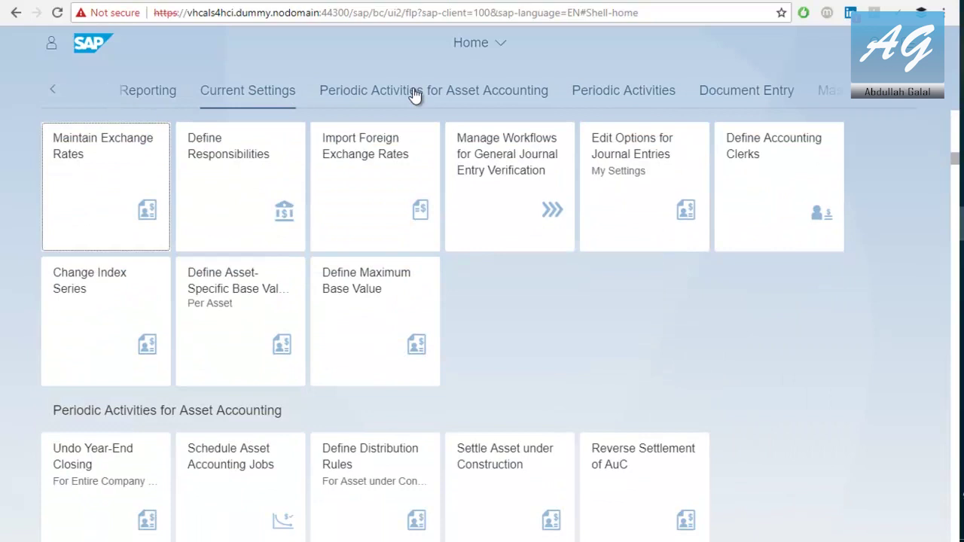
click(907, 98)
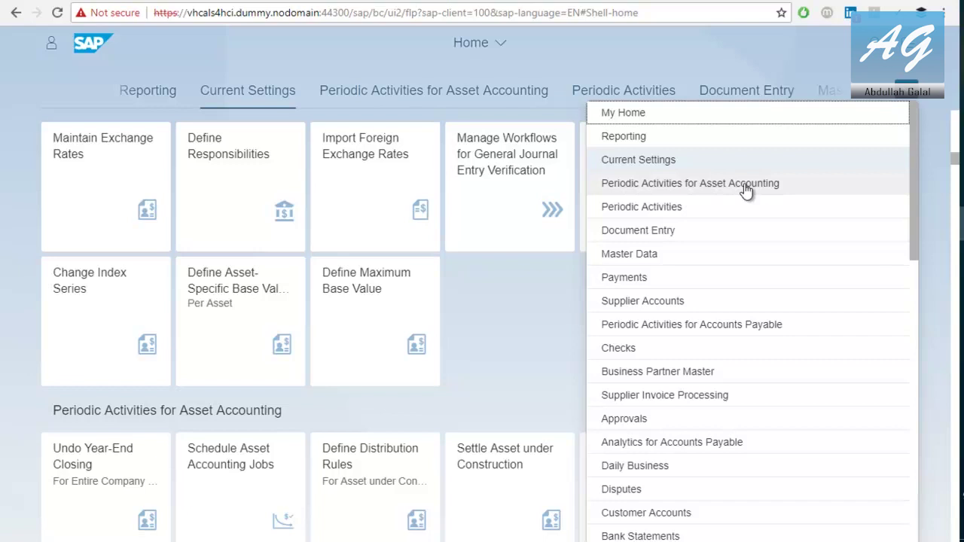
click(745, 188)
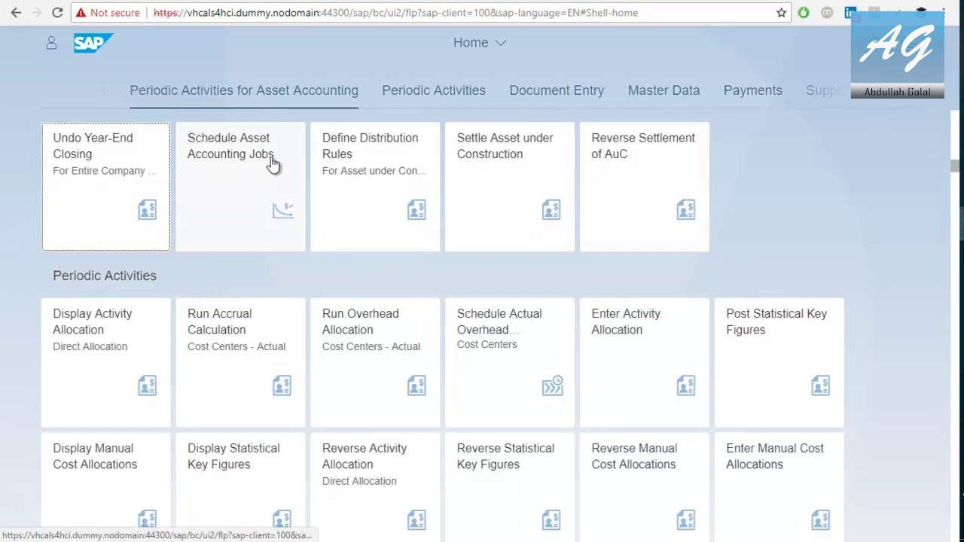
click(875, 42)
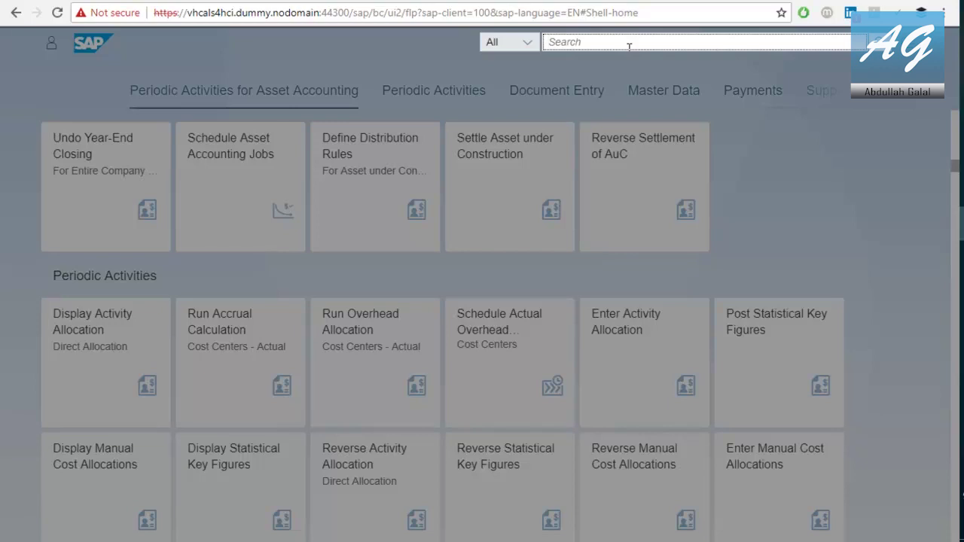
Search for 'Germany' and review the Customers, Suppliers and GL Account results
text(Germany)
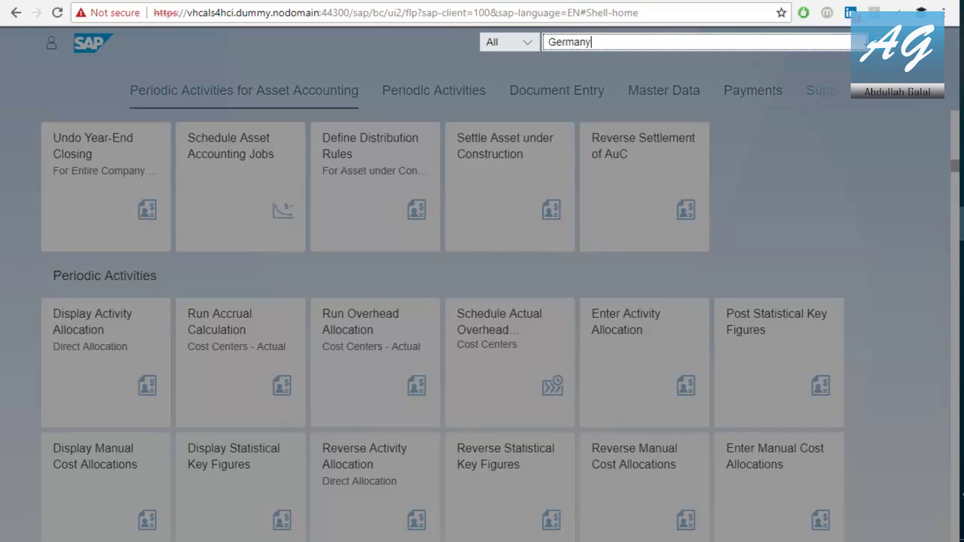
click(892, 54)
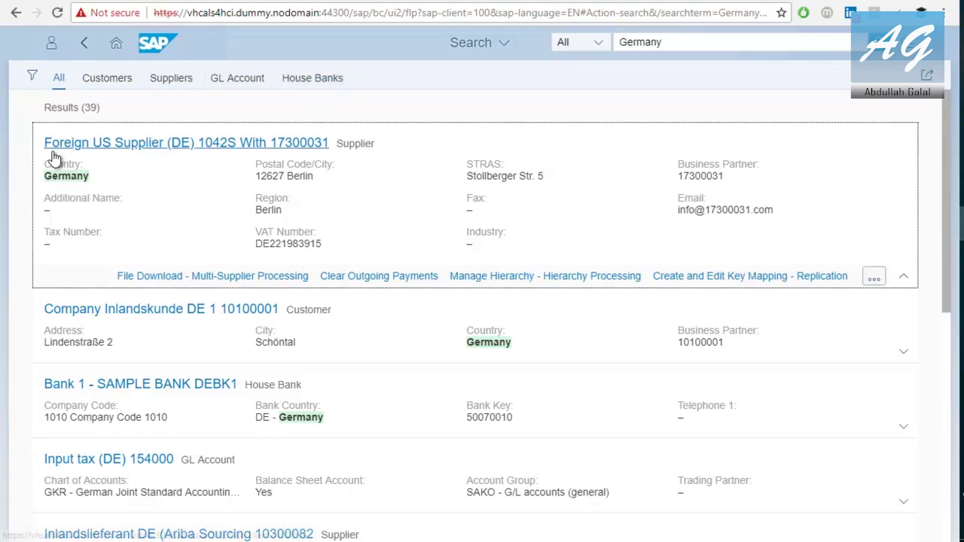
click(111, 80)
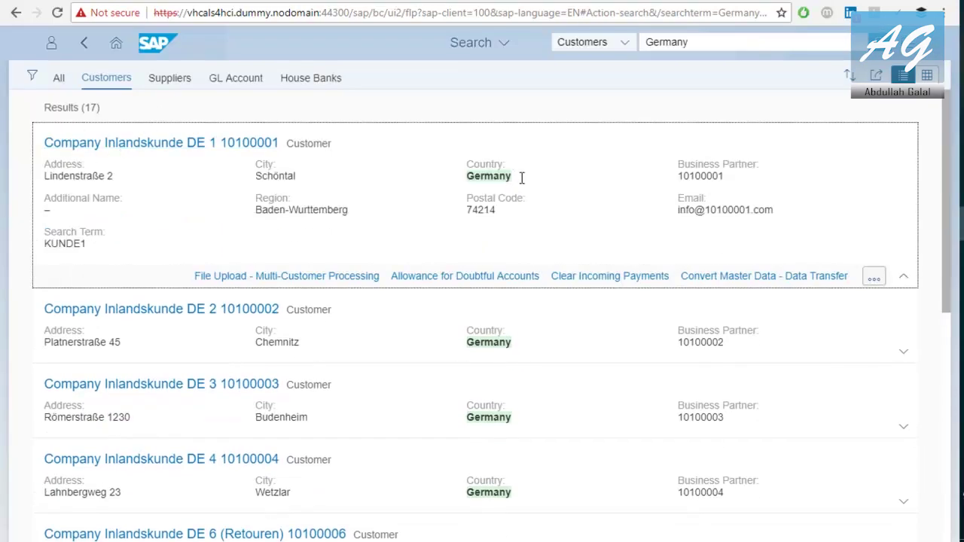
click(170, 79)
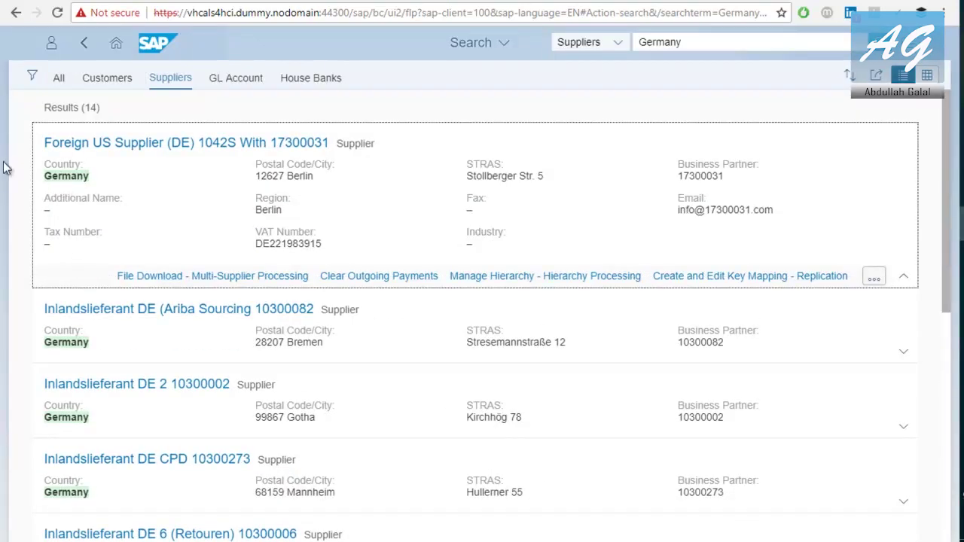
click(259, 83)
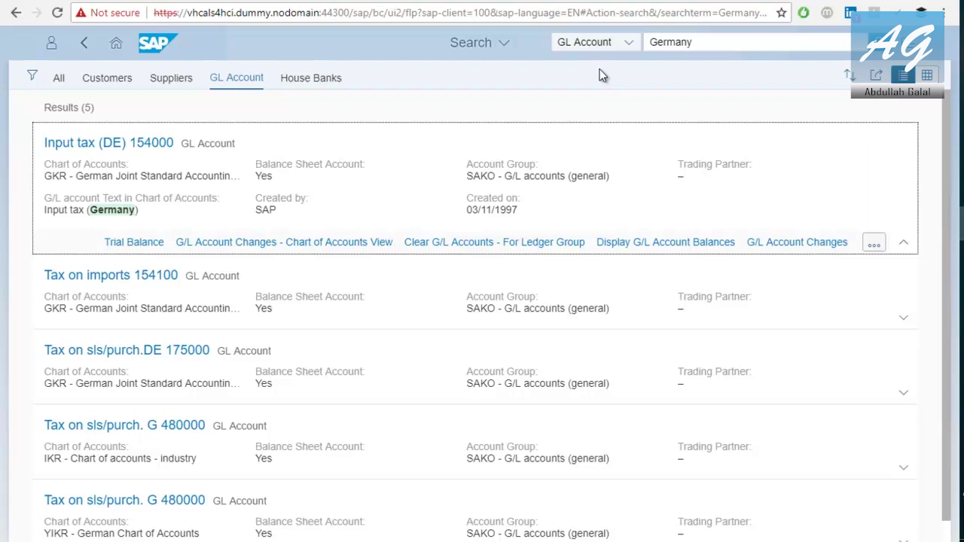
Return home, browse the Checks, Analytics USA, Current Settings and Operational Processing catalogs, then open the Me Area
click(116, 43)
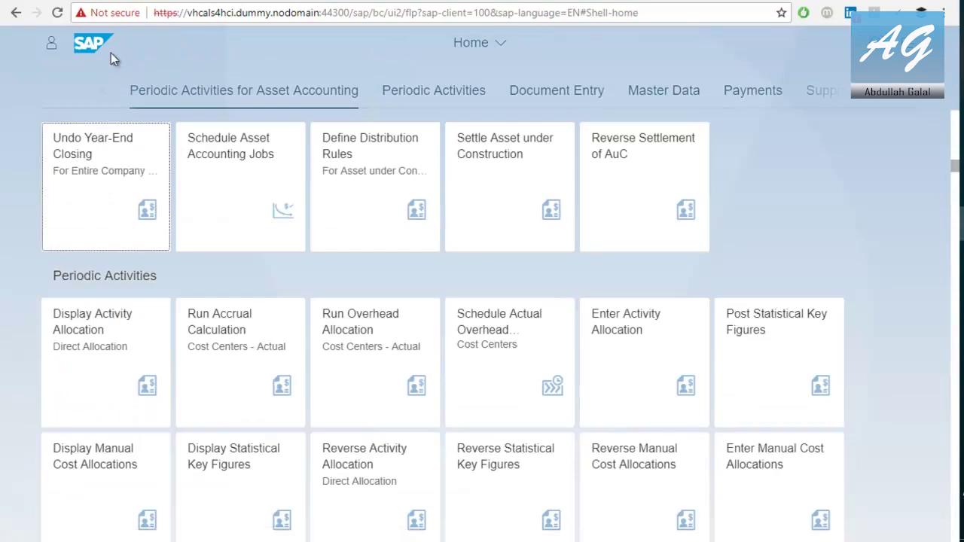
click(484, 50)
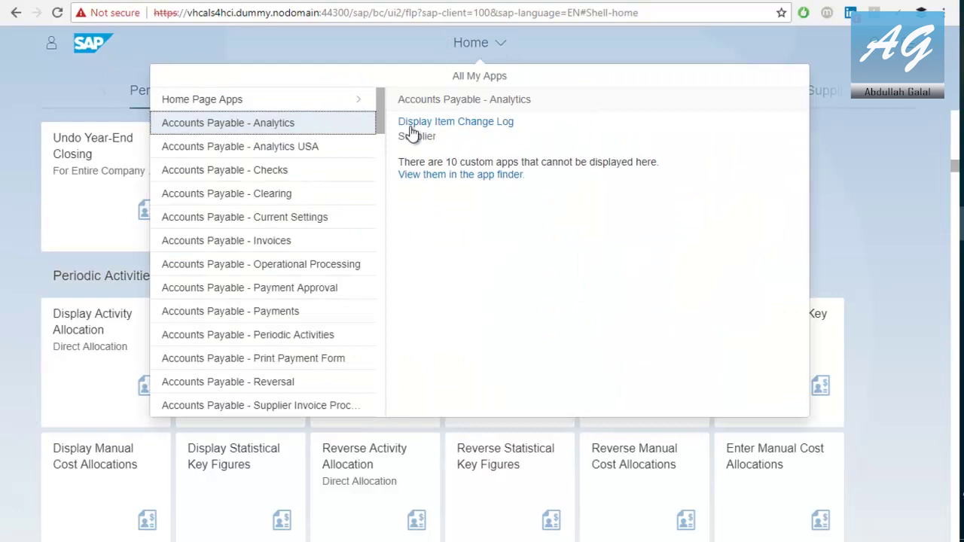
click(265, 172)
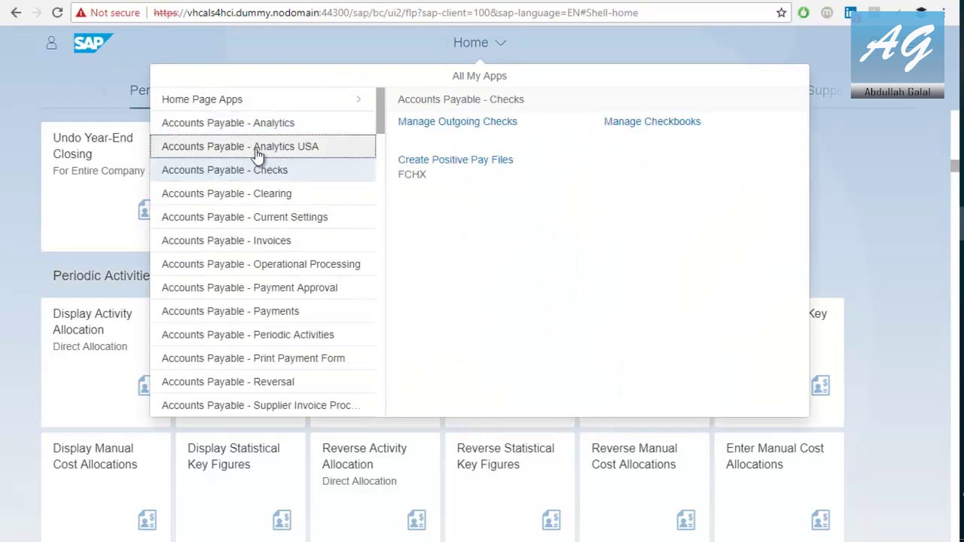
click(256, 146)
click(250, 217)
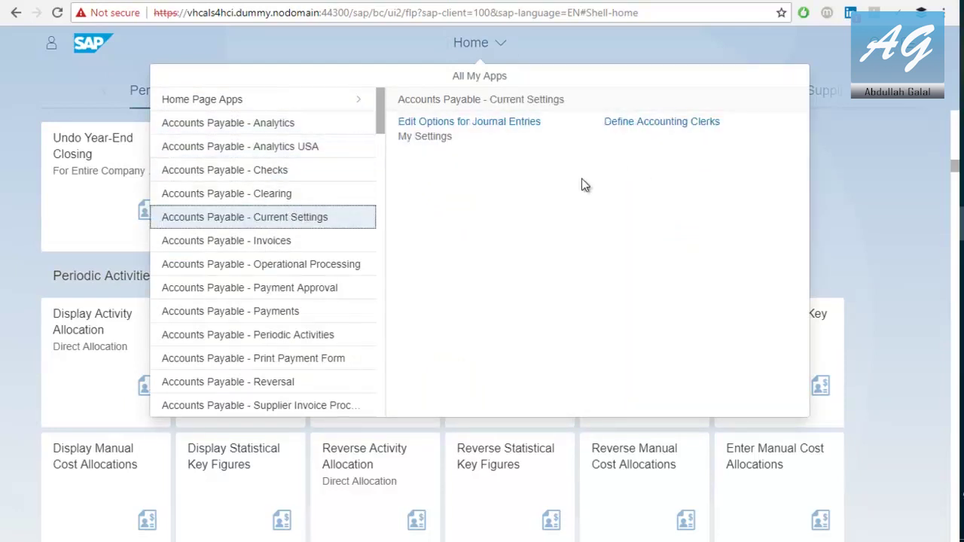
click(297, 263)
click(476, 46)
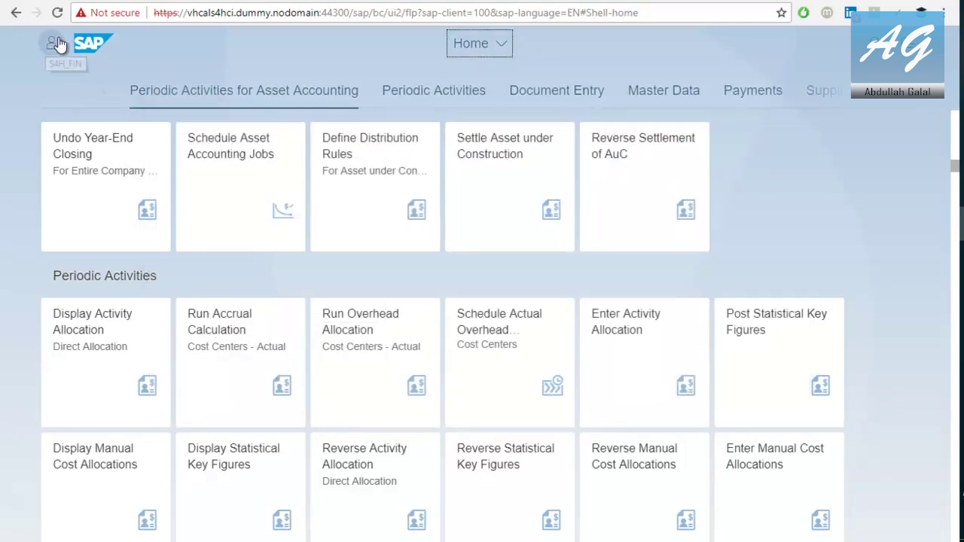
click(51, 43)
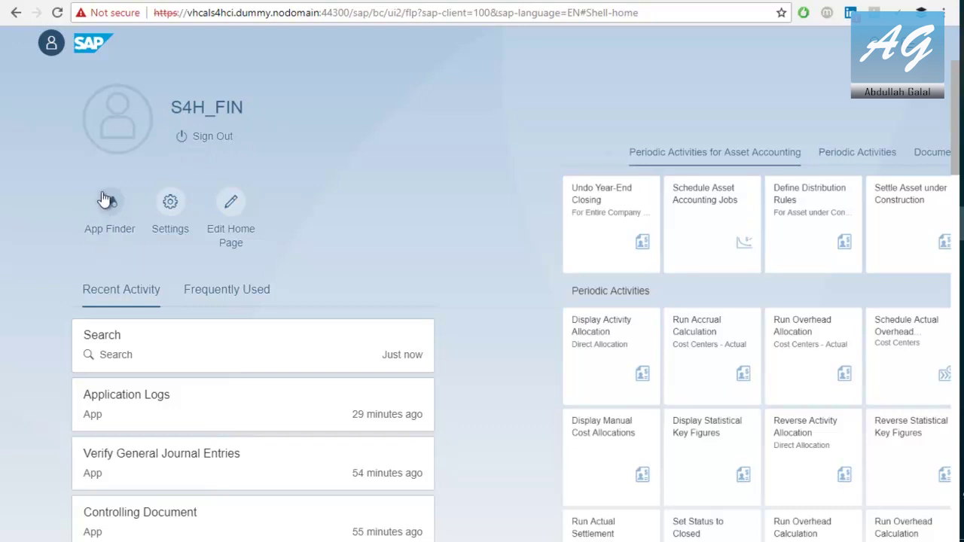
In Settings > Appearance, select the custom red theme
click(170, 203)
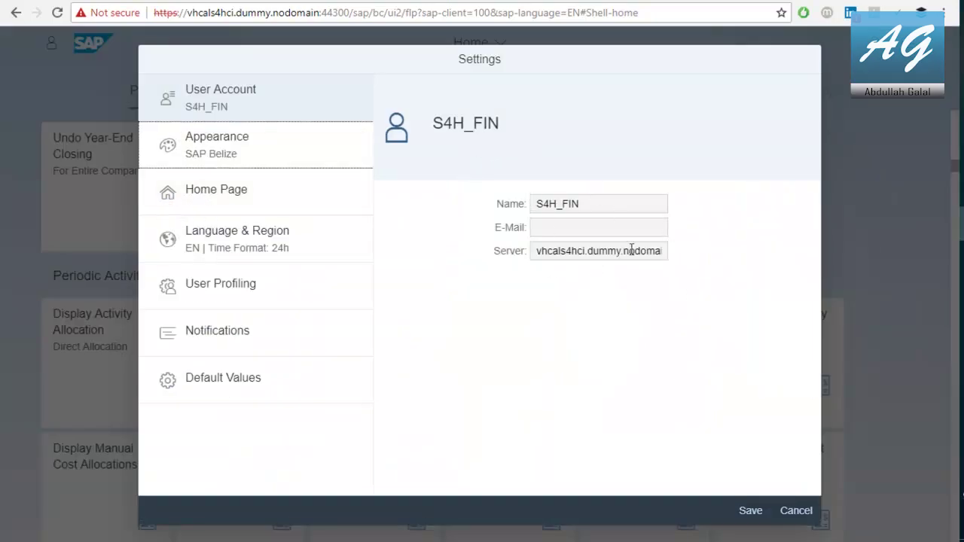
click(249, 159)
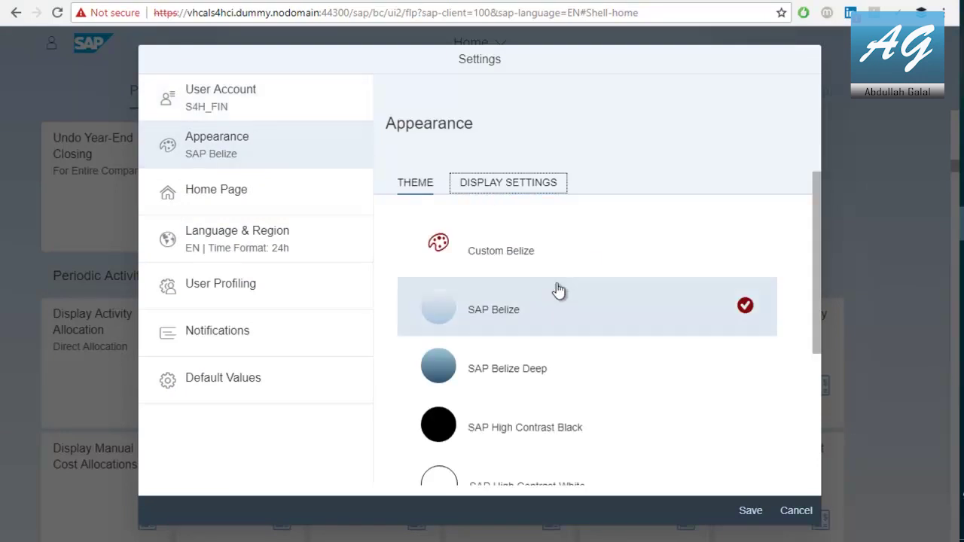
scroll(619, 273, down, 5)
scroll(619, 276, up, 5)
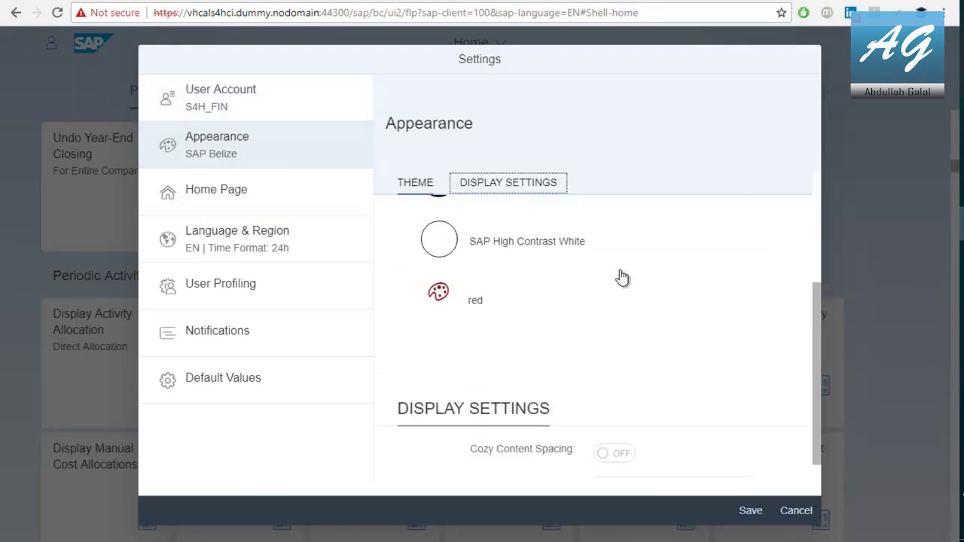
scroll(619, 275, down, 4)
scroll(619, 275, up, 2)
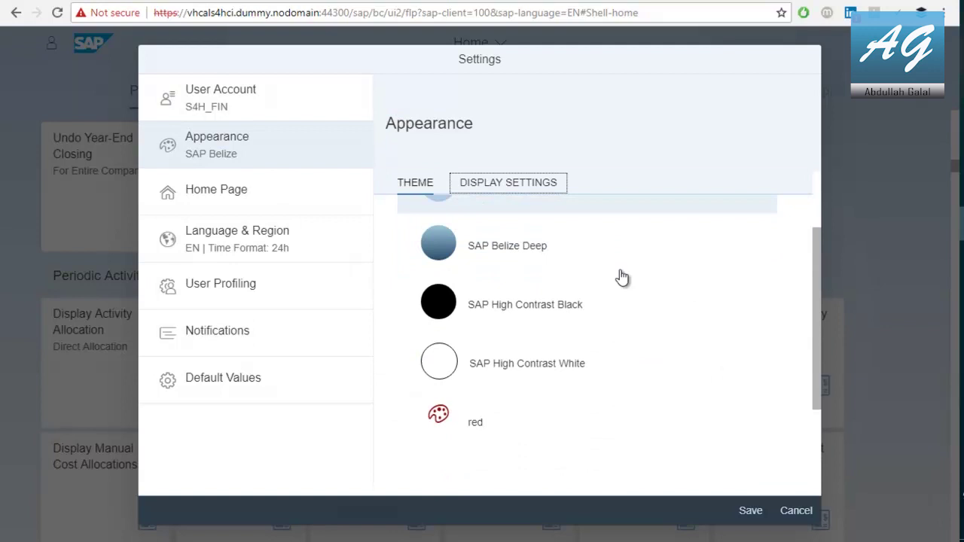
click(477, 423)
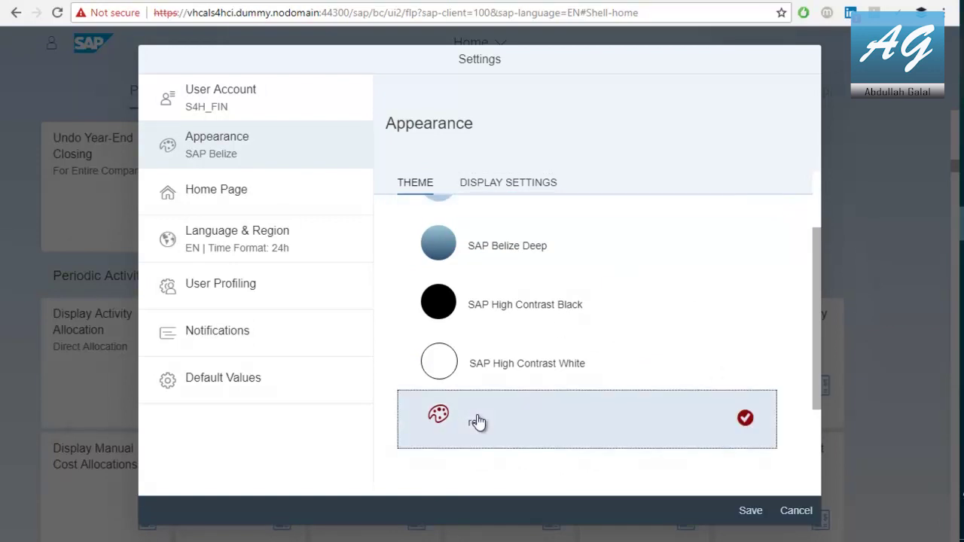
Set Animation to Minimal under Display Settings
click(502, 185)
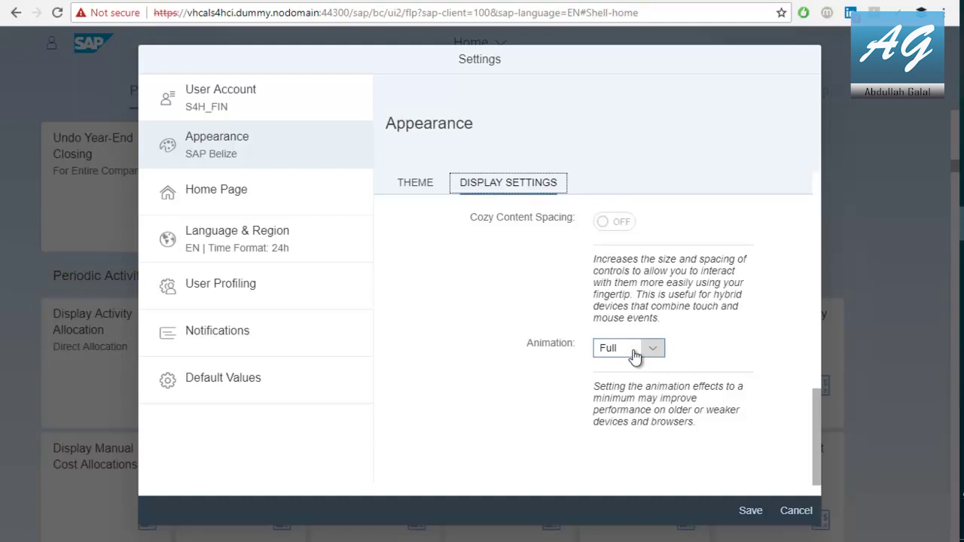
click(635, 356)
click(627, 391)
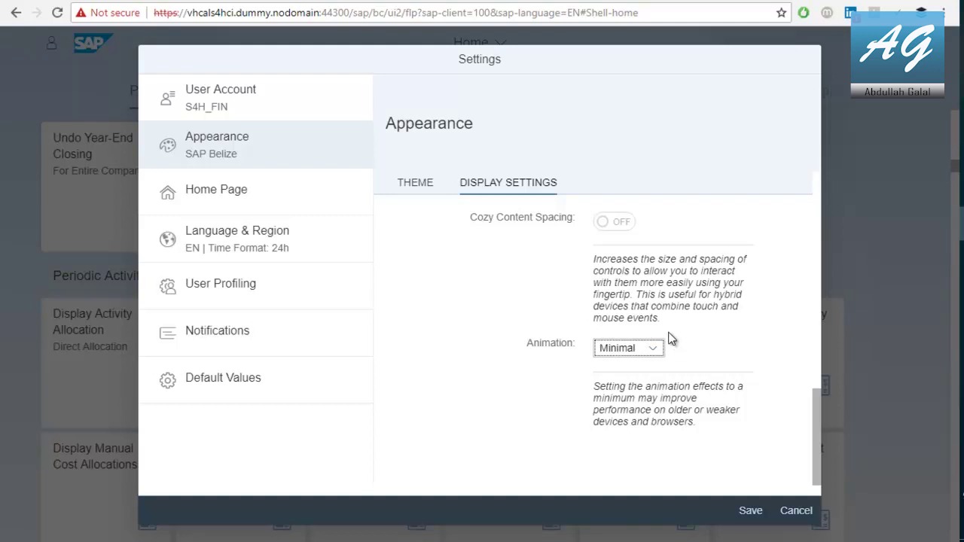
Set the home page to show one group at a time, then check Language & Region
click(203, 194)
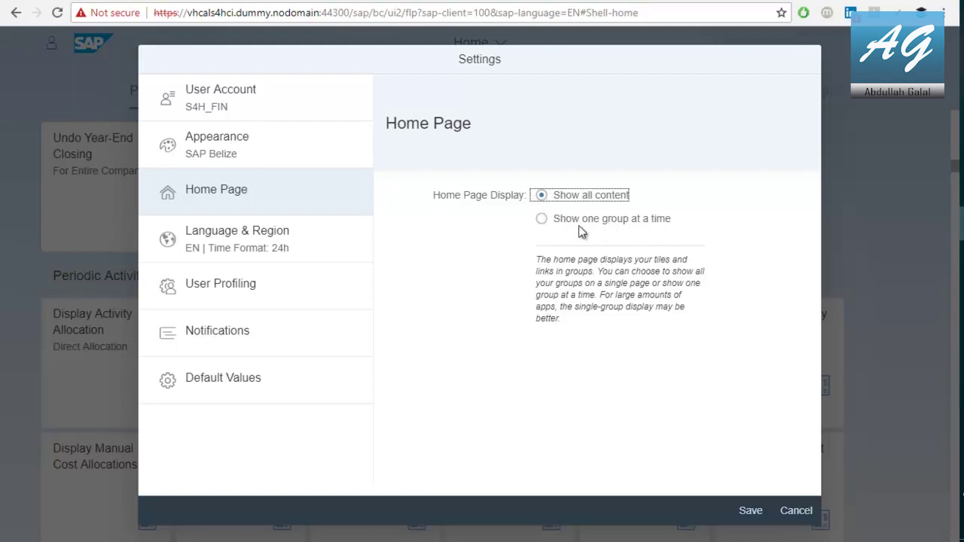
click(540, 220)
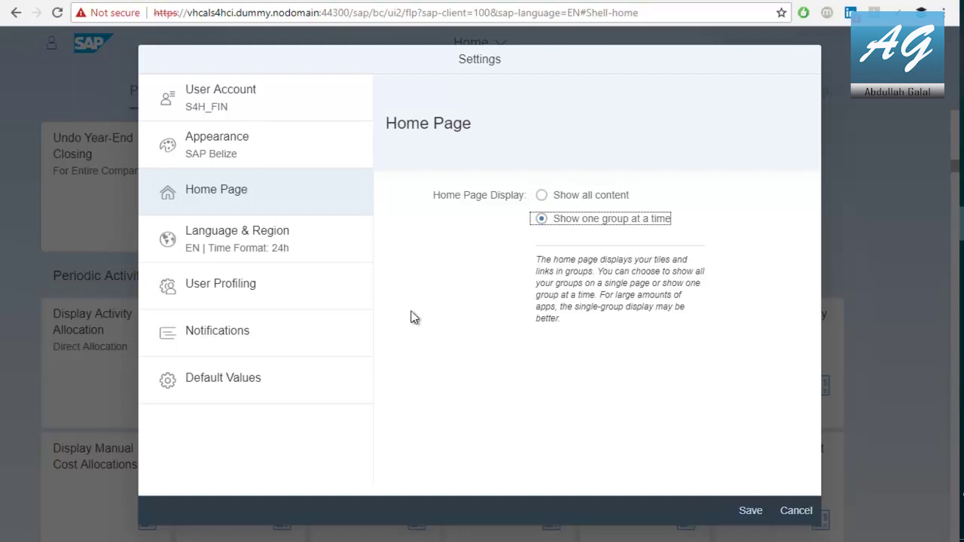
click(282, 252)
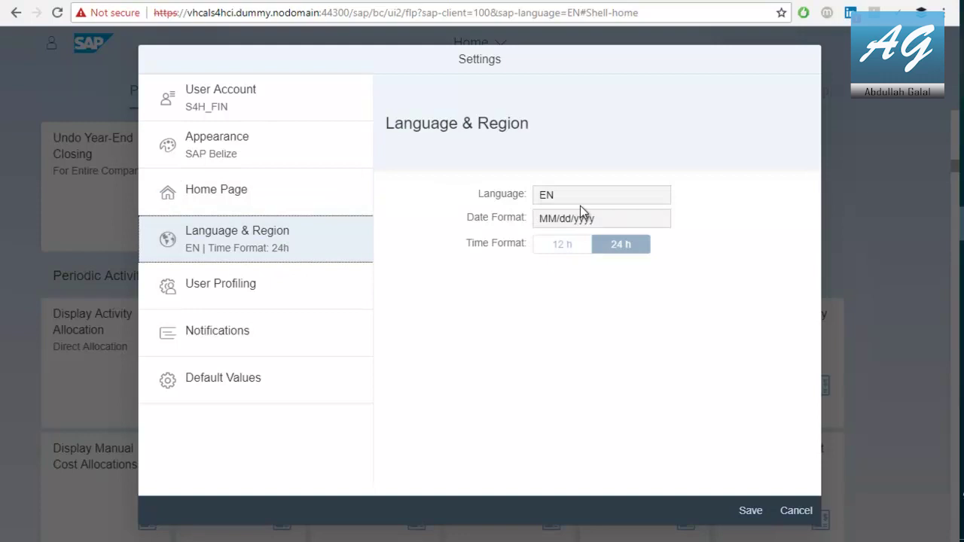
Open Default Values and review the Controlling CO Area value A000
click(211, 399)
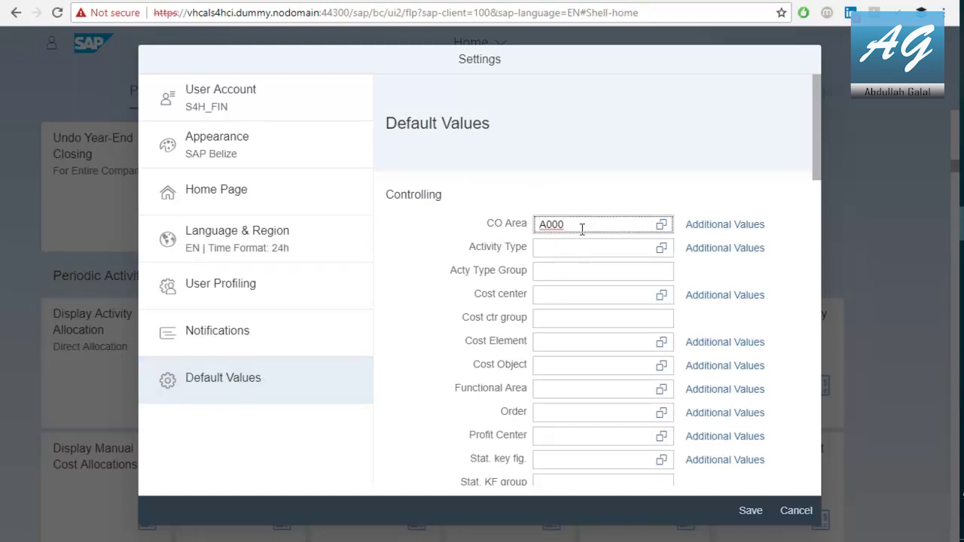
drag(566, 224, 536, 223)
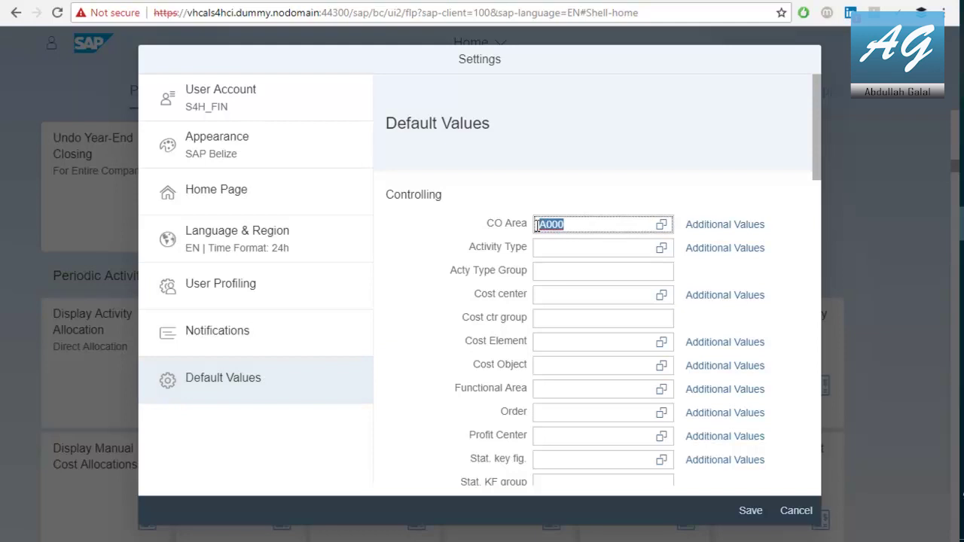
click(576, 223)
Save the settings and open the Periodic Activities group in the red theme
click(750, 510)
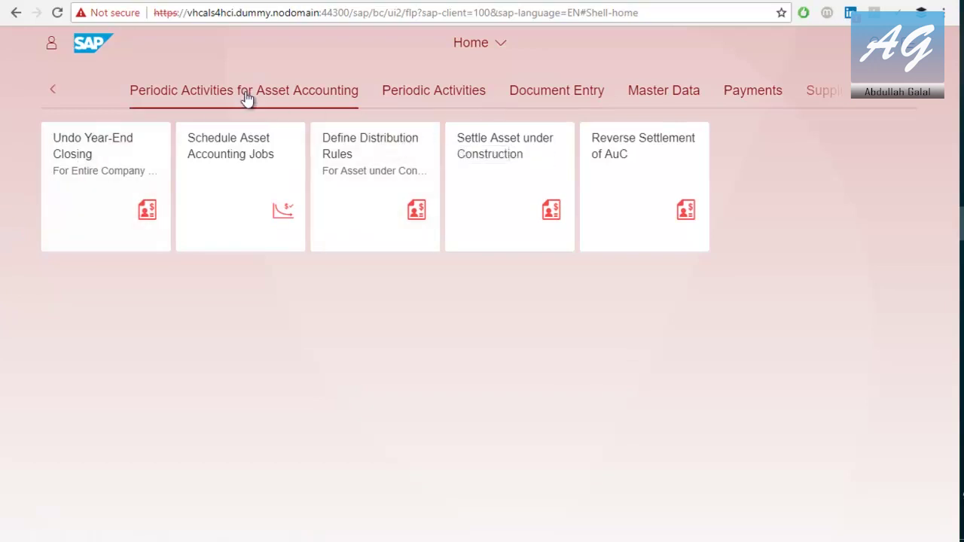
click(435, 88)
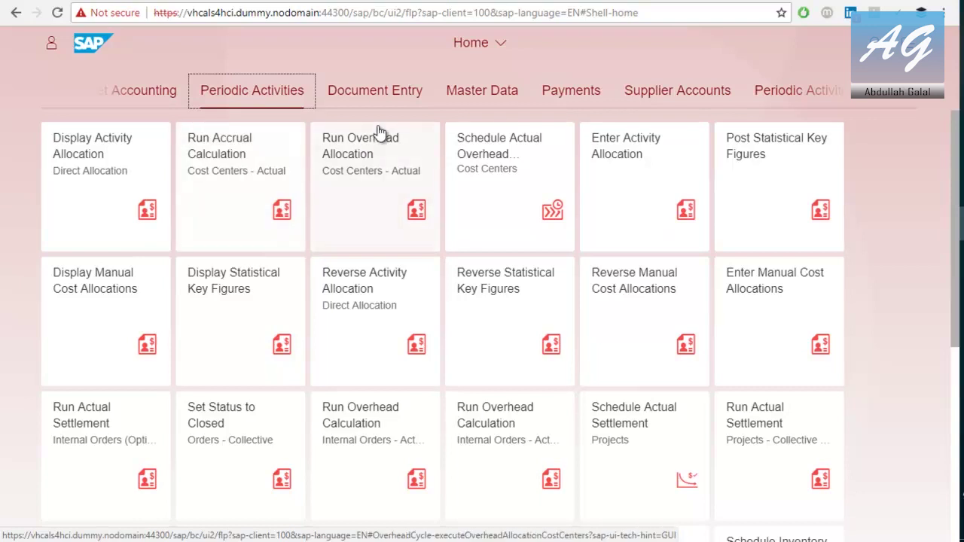
Open a new Chrome incognito window and paste in the launchpad URL copied from the current window
click(945, 14)
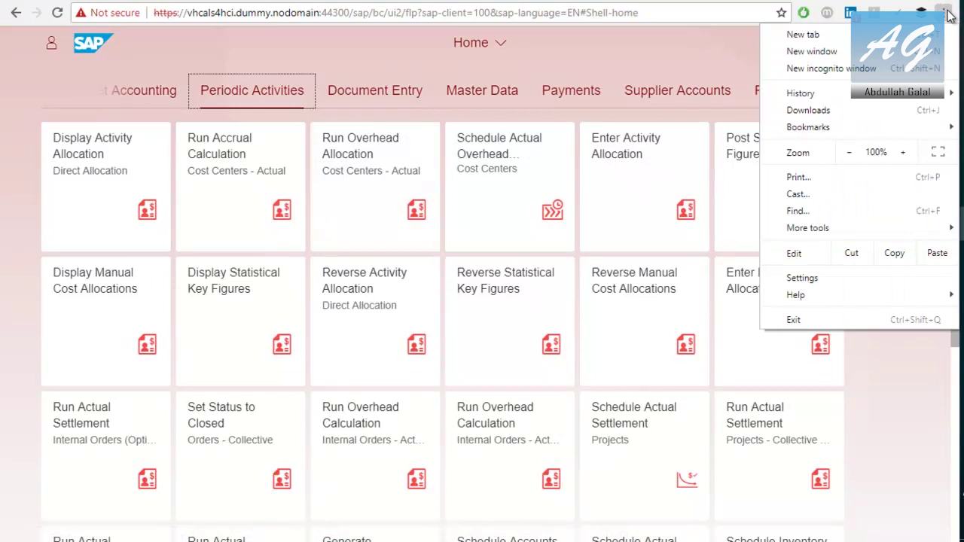
click(851, 69)
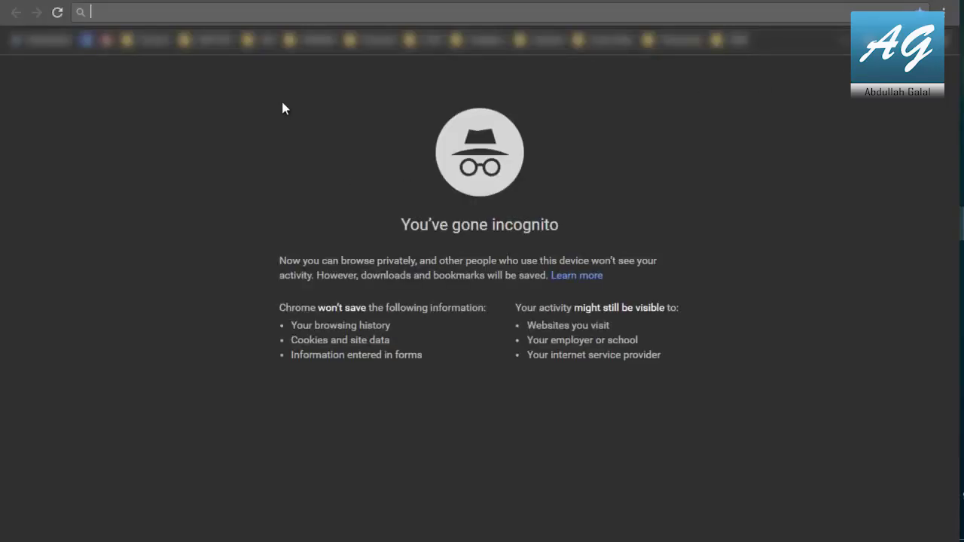
key(alt+Tab)
click(406, 18)
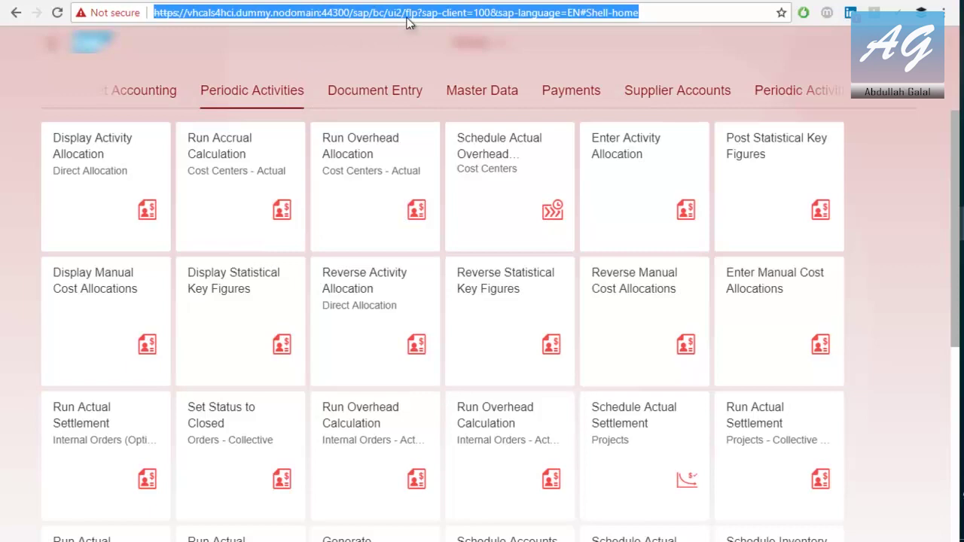
key(ctrl+c)
key(alt+Tab)
key(ctrl+v)
Load the launchpad URL and log on with the second user's name and password
key(Return)
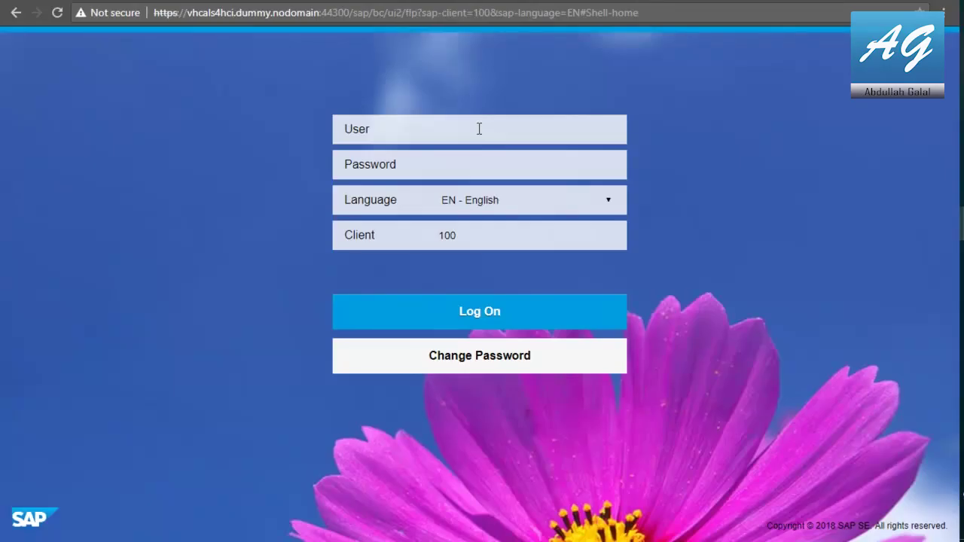
text(S4H_FIN_DEM)
click(472, 163)
text(Welcelcome1)
click(484, 316)
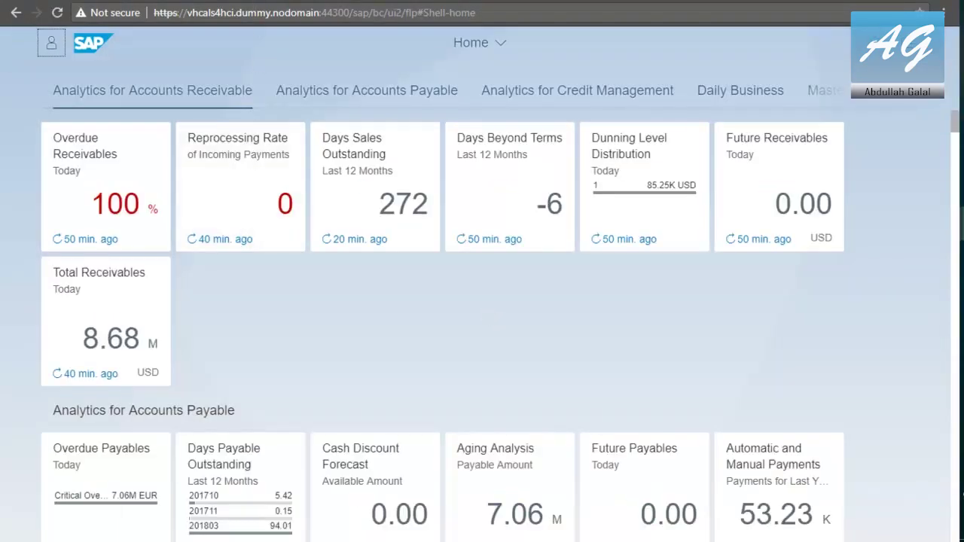
drag(239, 3, 434, 137)
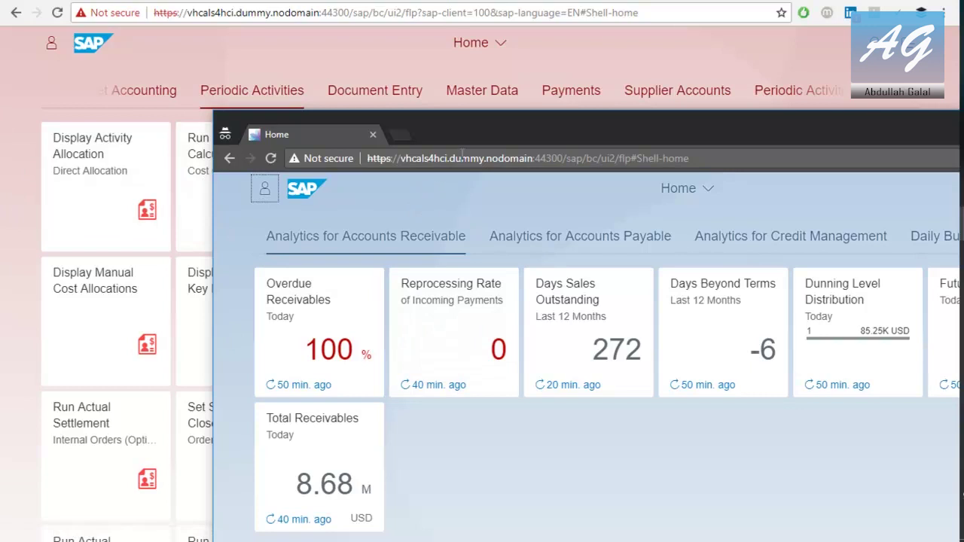
drag(475, 135, 228, 3)
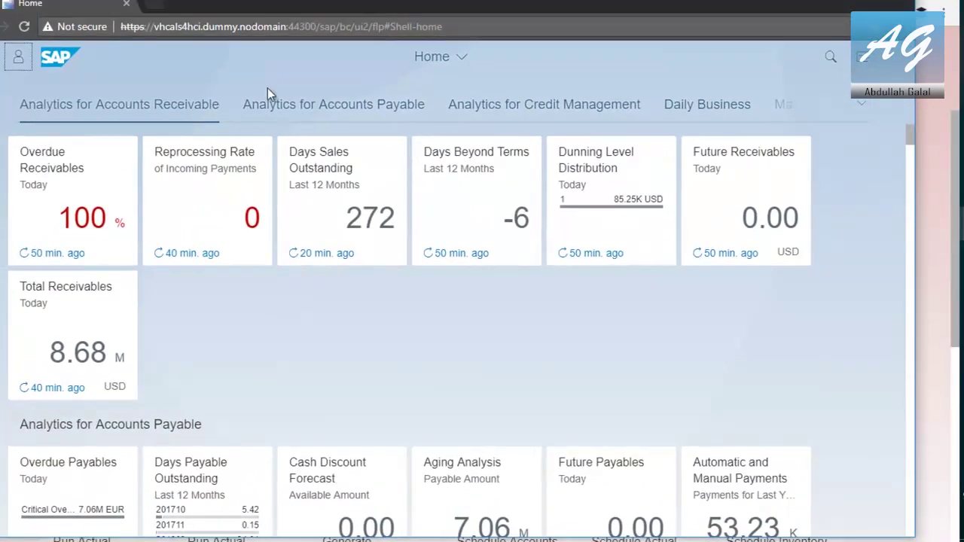
key(super+Up)
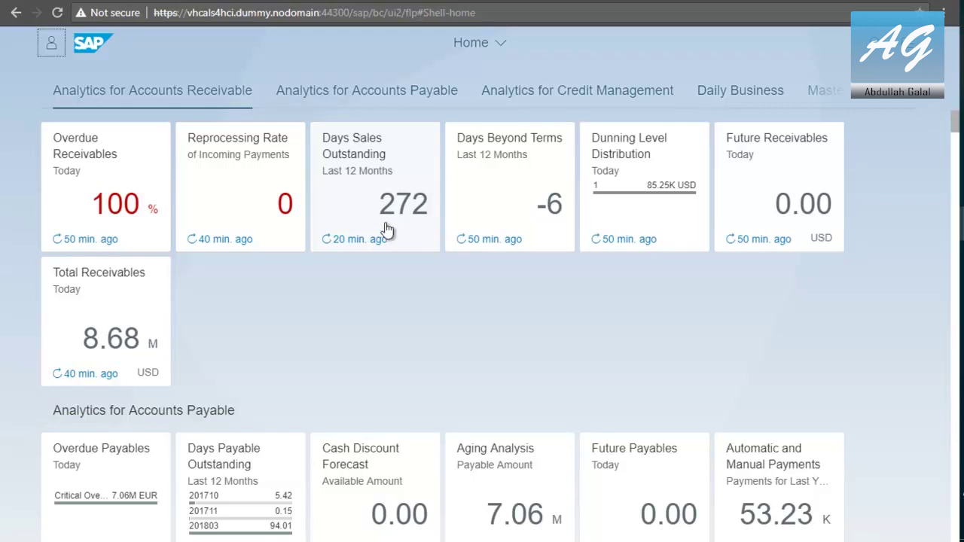
drag(370, 2, 615, 132)
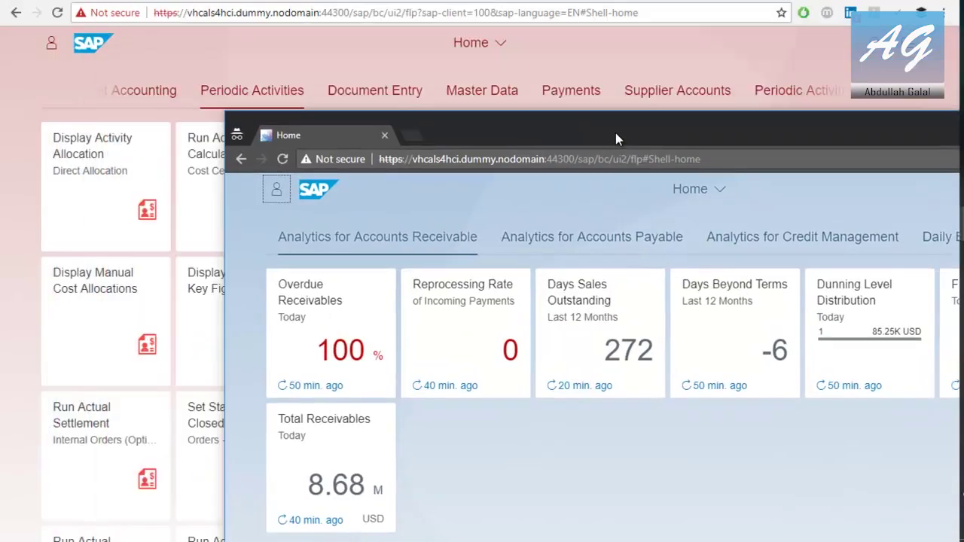
drag(226, 201, 310, 202)
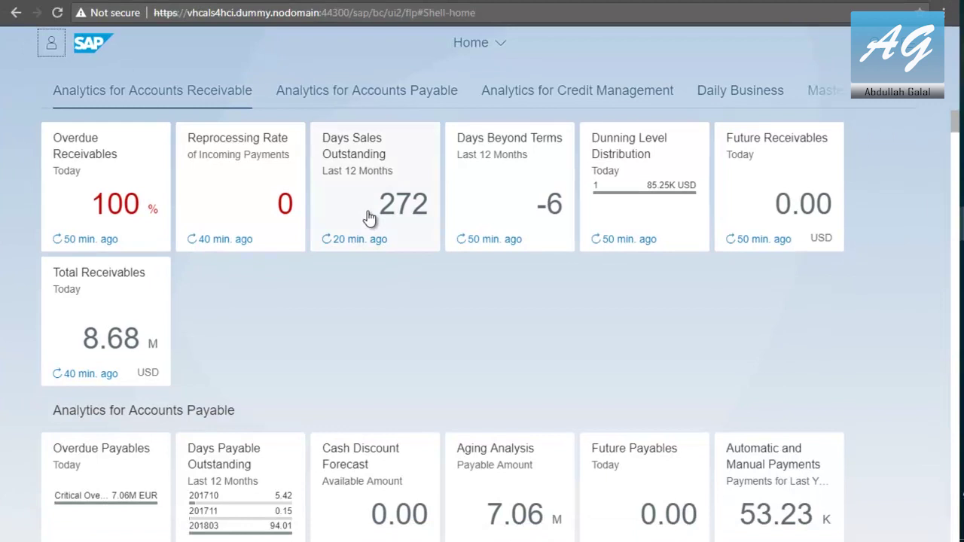
Break Days Sales Outstanding down by customer, then by company code, and list related apps for company code 1710
click(425, 153)
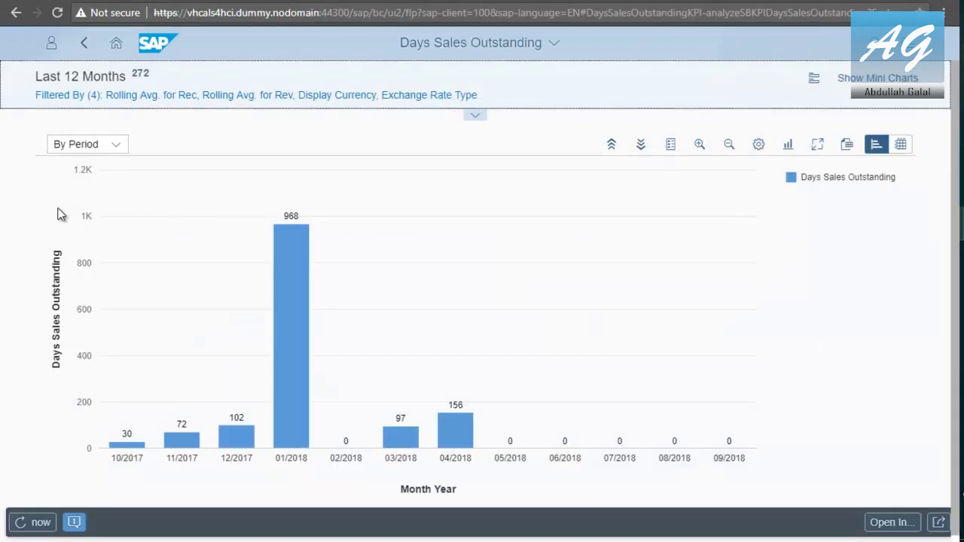
click(119, 146)
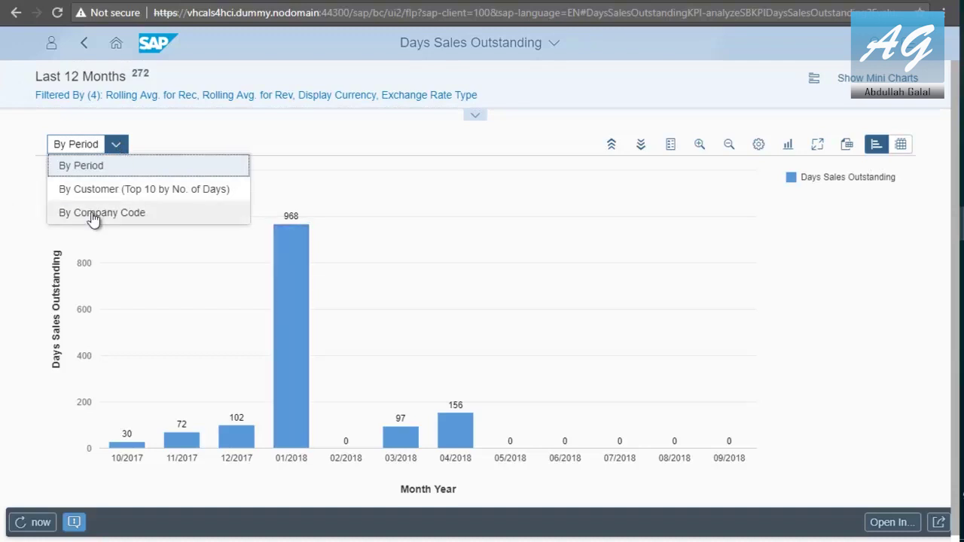
click(110, 192)
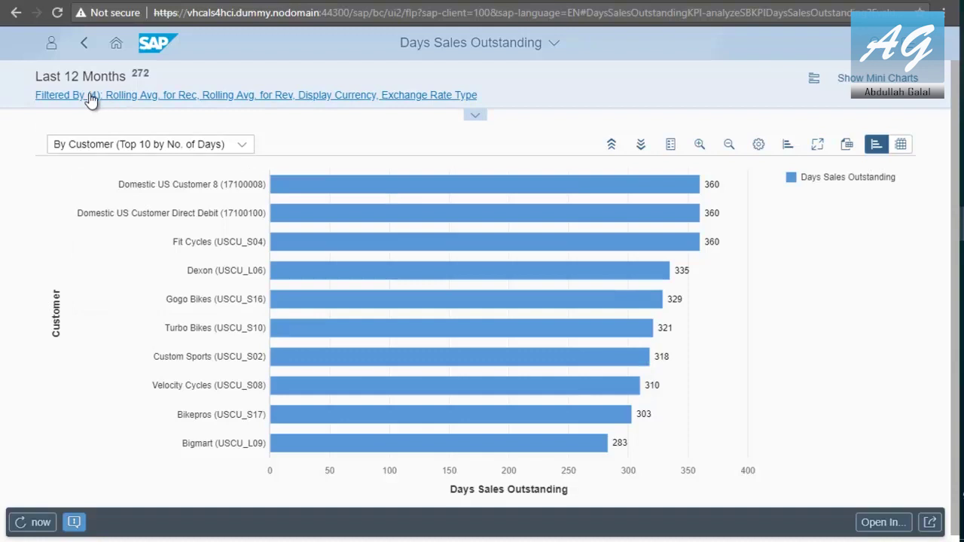
click(178, 149)
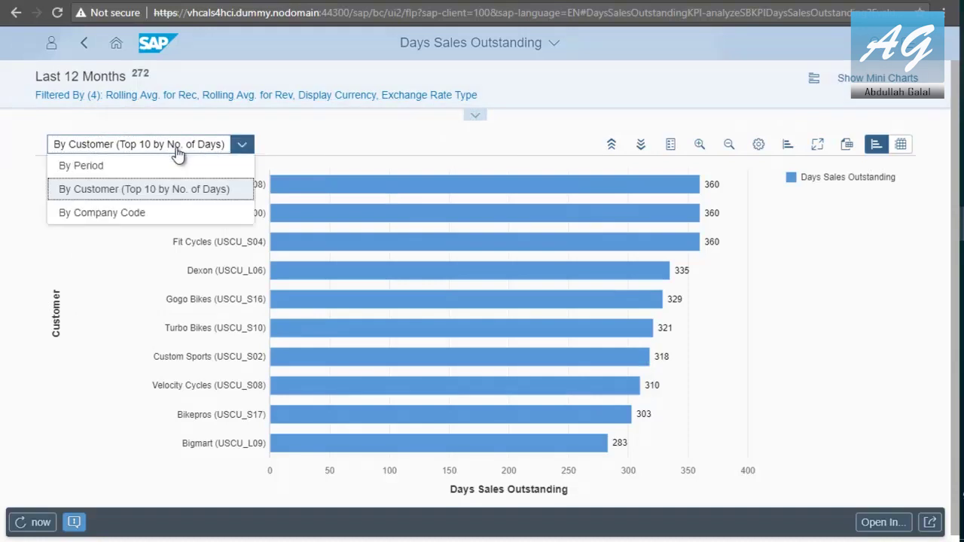
click(126, 211)
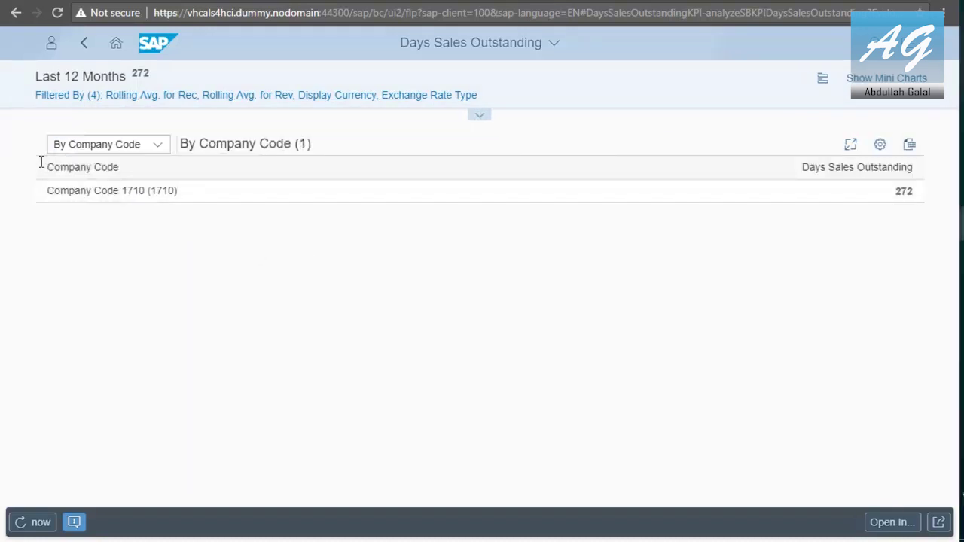
click(162, 195)
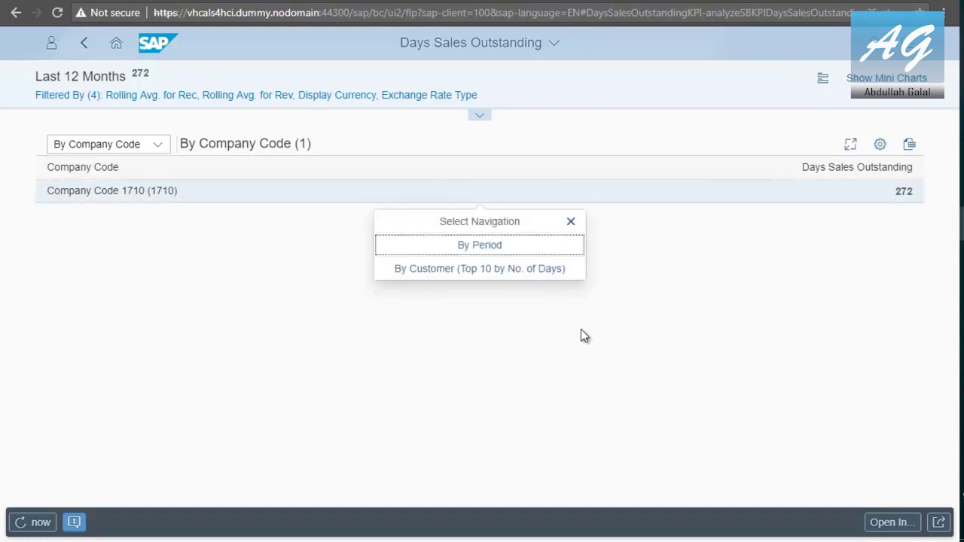
click(896, 521)
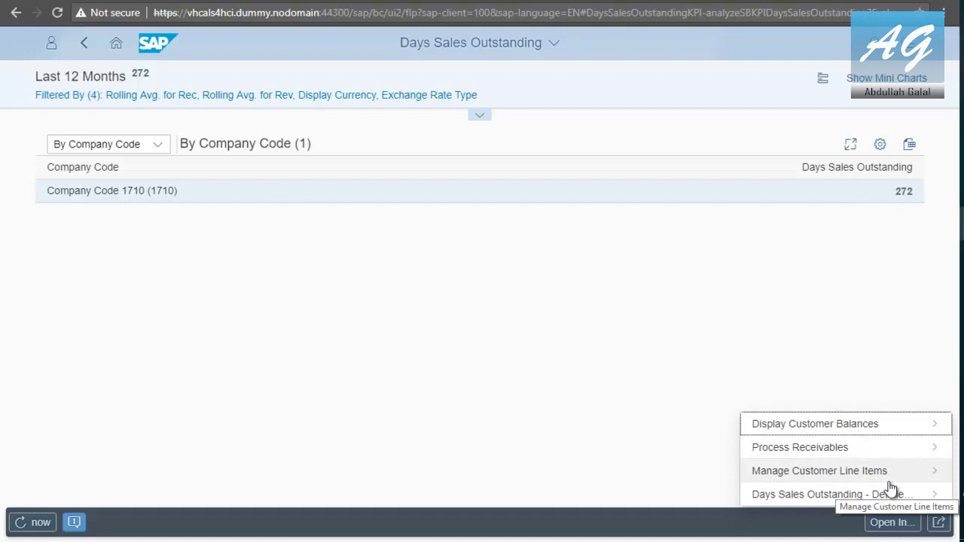
Open Display Customer Balances and drill into the period 03 debit total of 2,182,156.35
click(845, 426)
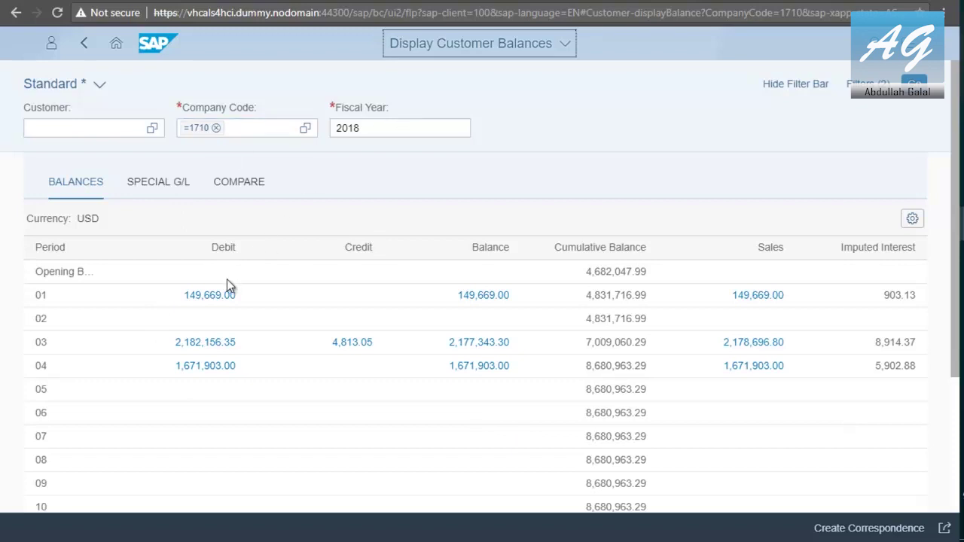
click(207, 344)
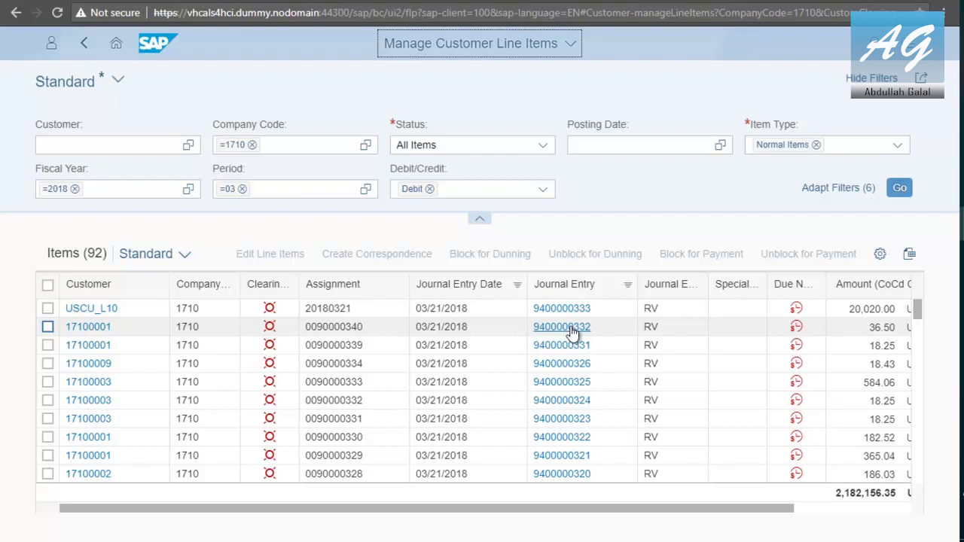
Back in the Fiori home window, search 'Upload Entries' and open Upload General Journal Entries
mouse_move(961, 226)
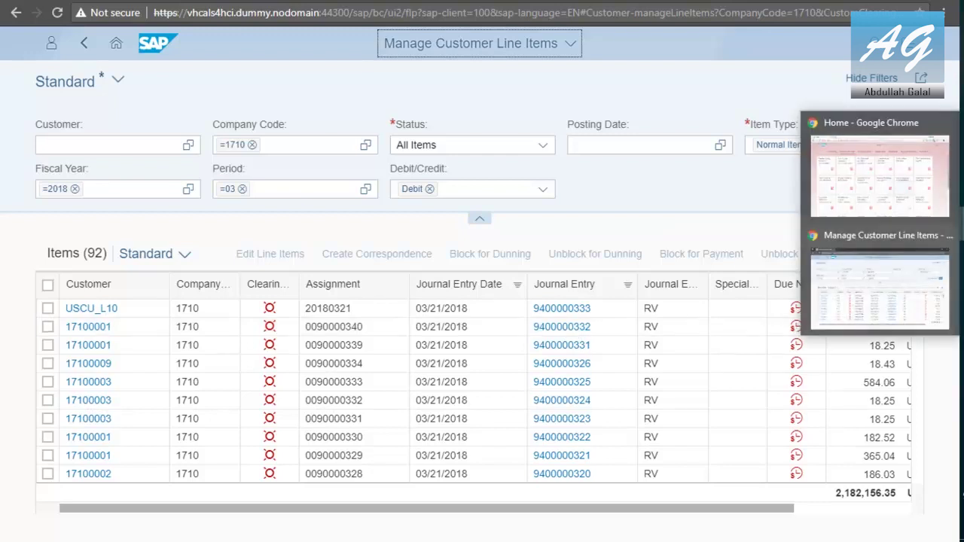
click(866, 194)
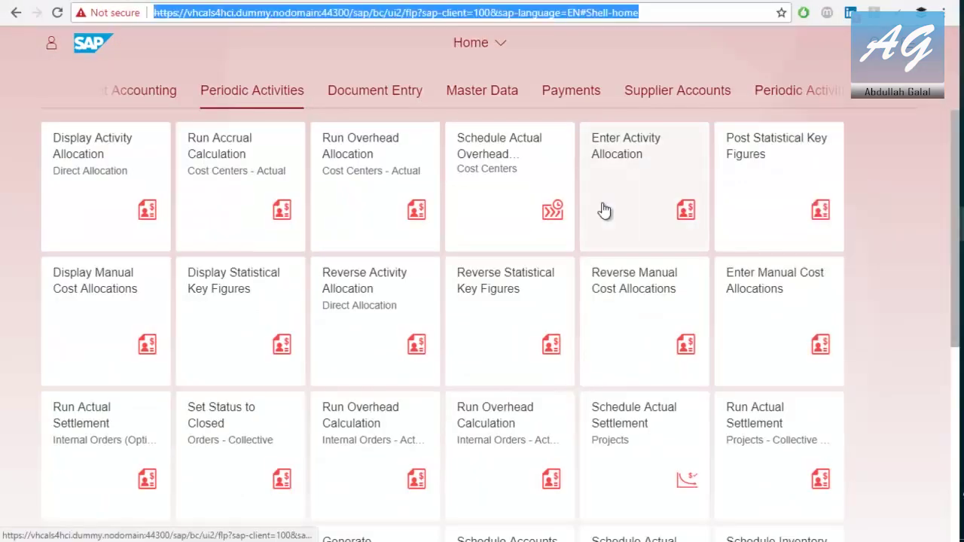
click(739, 72)
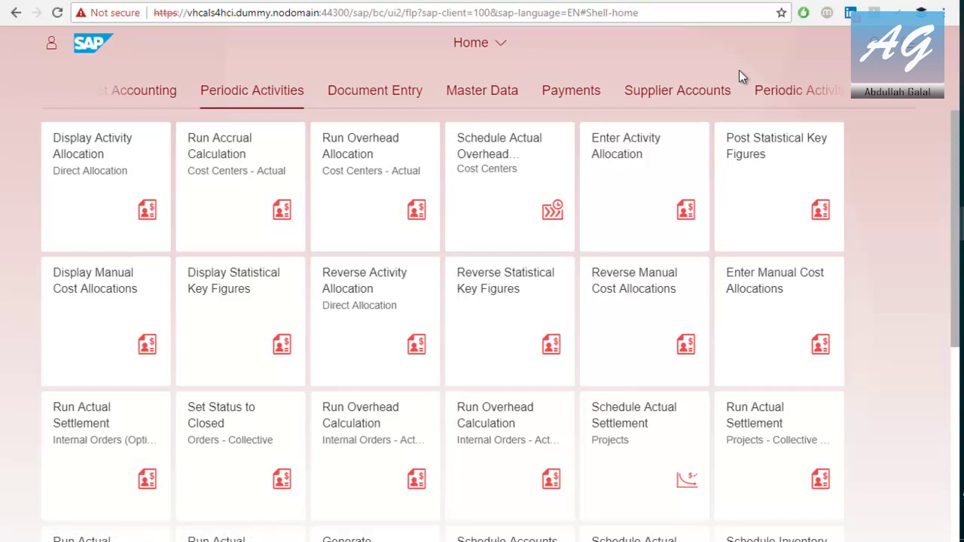
click(874, 42)
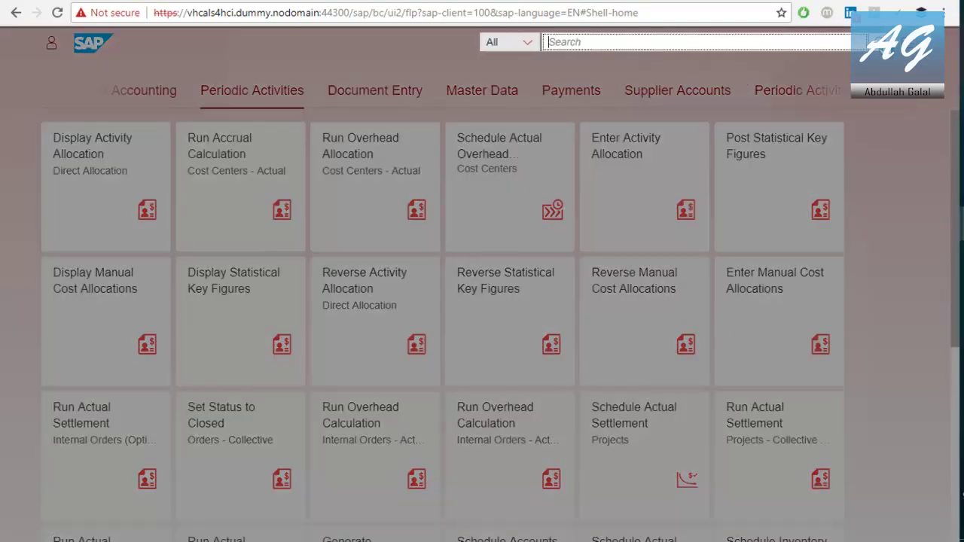
text(Upload Entries)
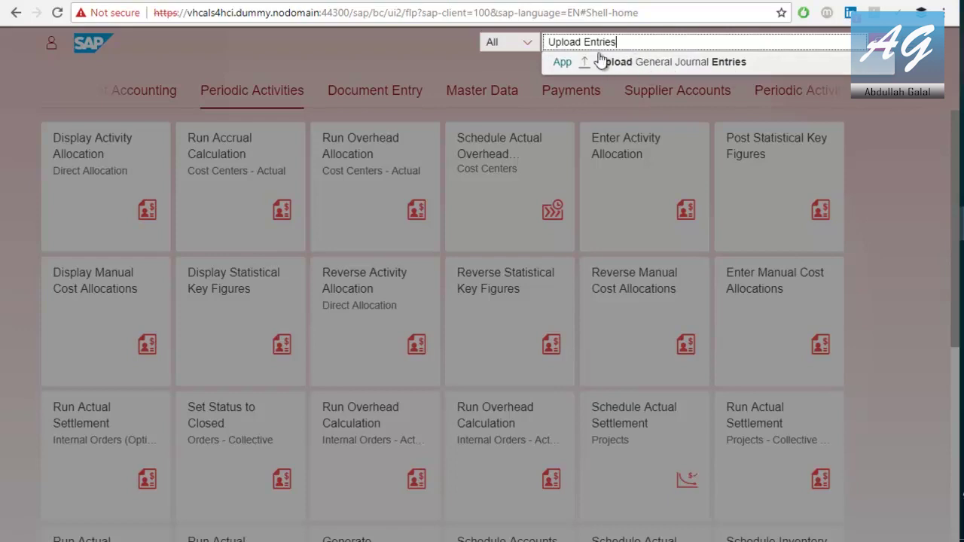
click(662, 68)
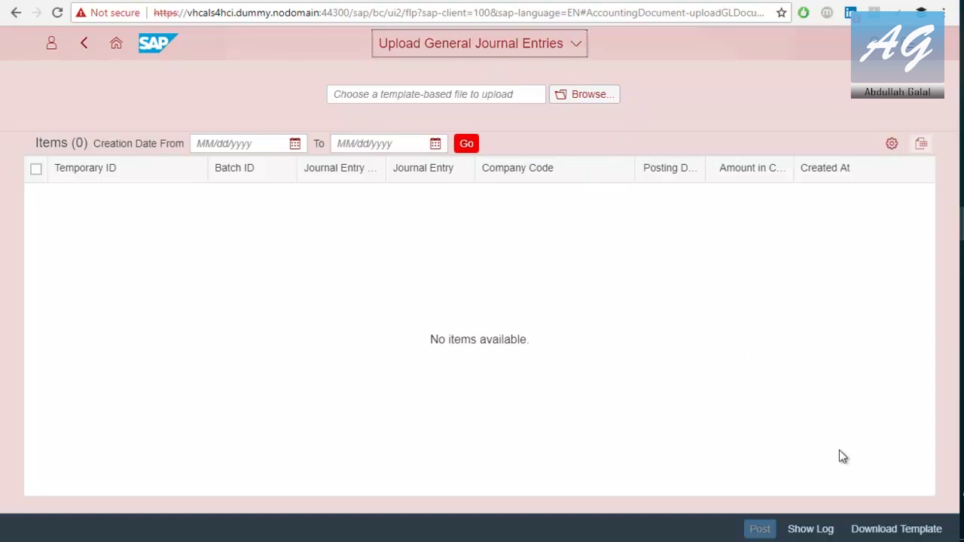
Download the English MS Excel Workbook template and open it in Excel
click(892, 530)
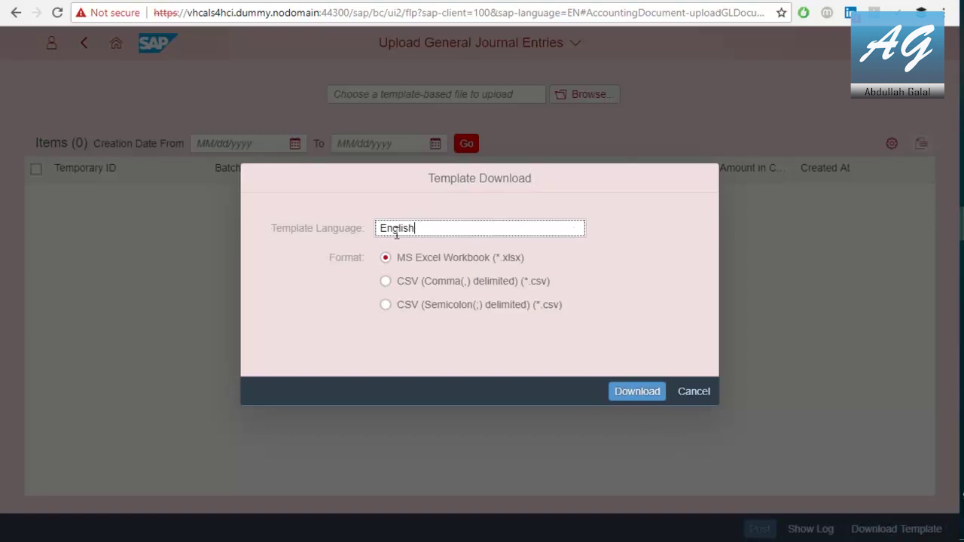
click(453, 225)
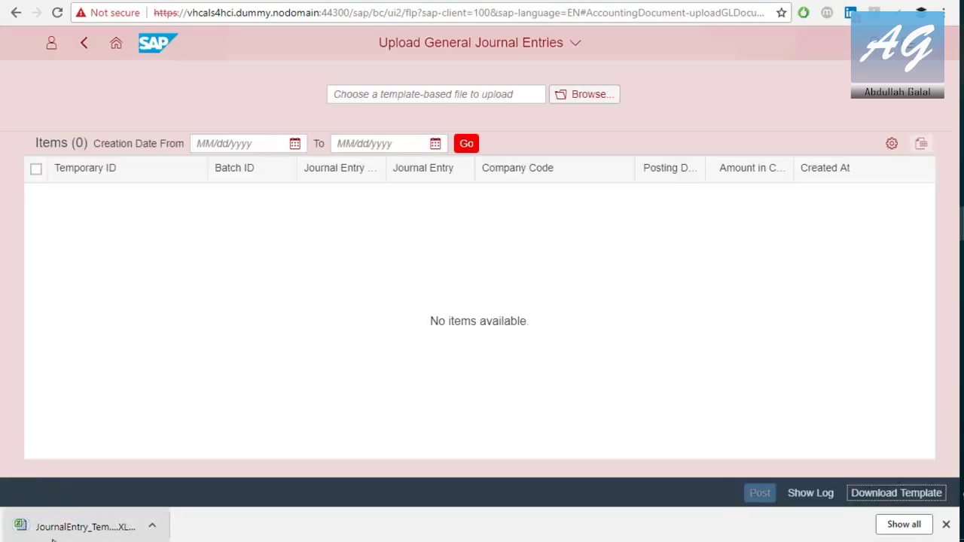
click(53, 536)
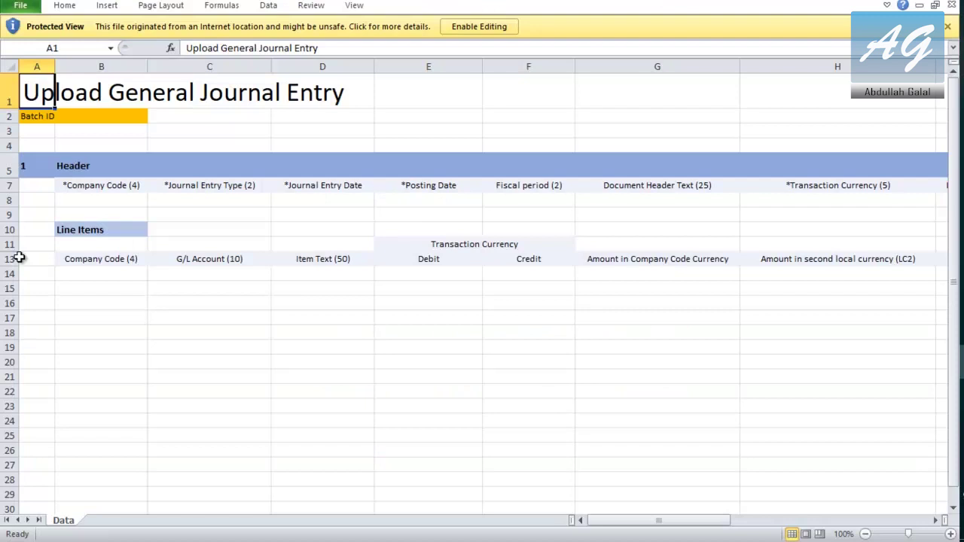
Read the demo guide's upload walkthrough on pages 172-173, then return to the upload app
key(alt+Tab)
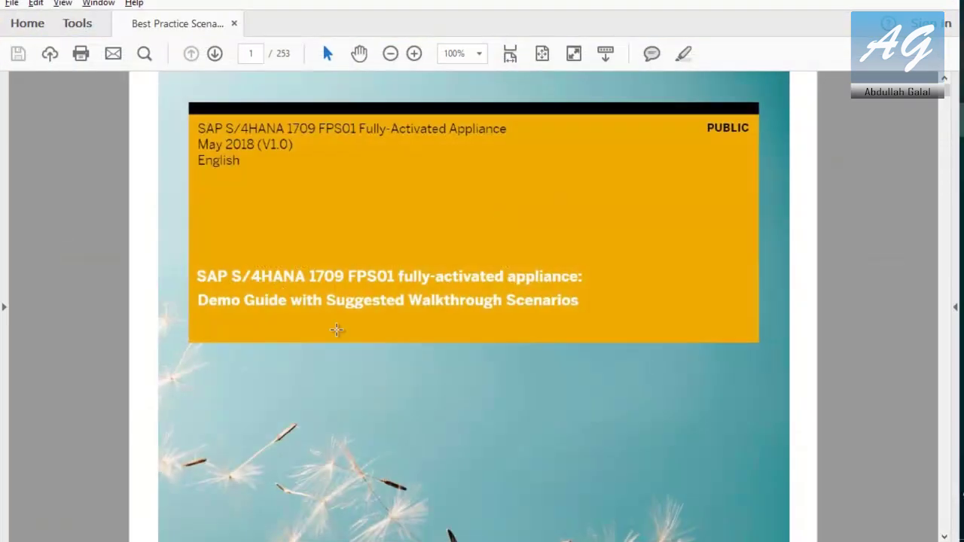
scroll(275, 310, down, 20)
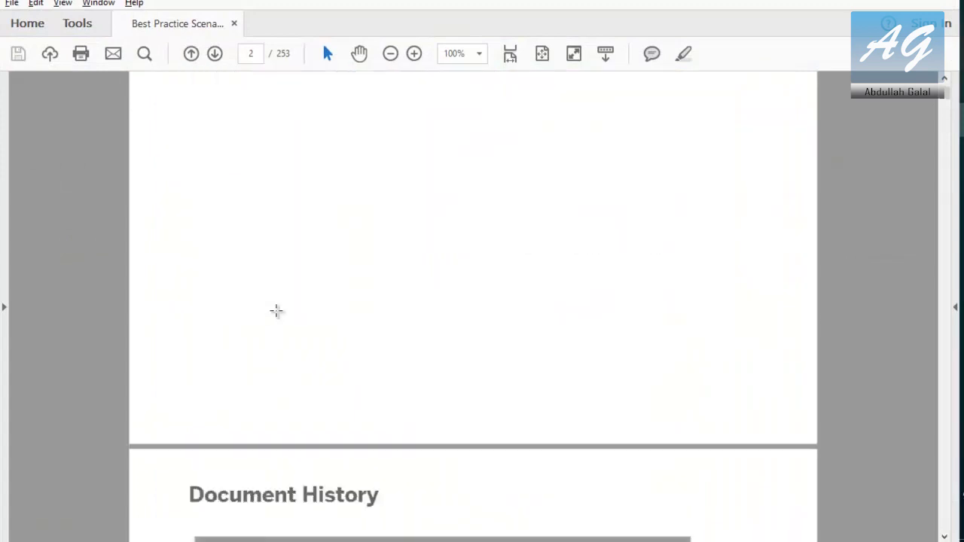
scroll(278, 301, down, 12)
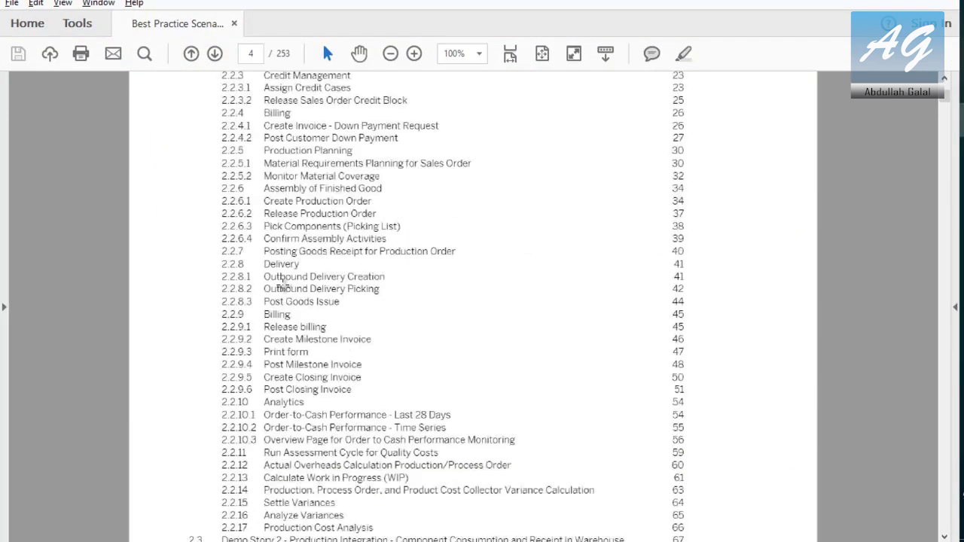
scroll(284, 284, down, 15)
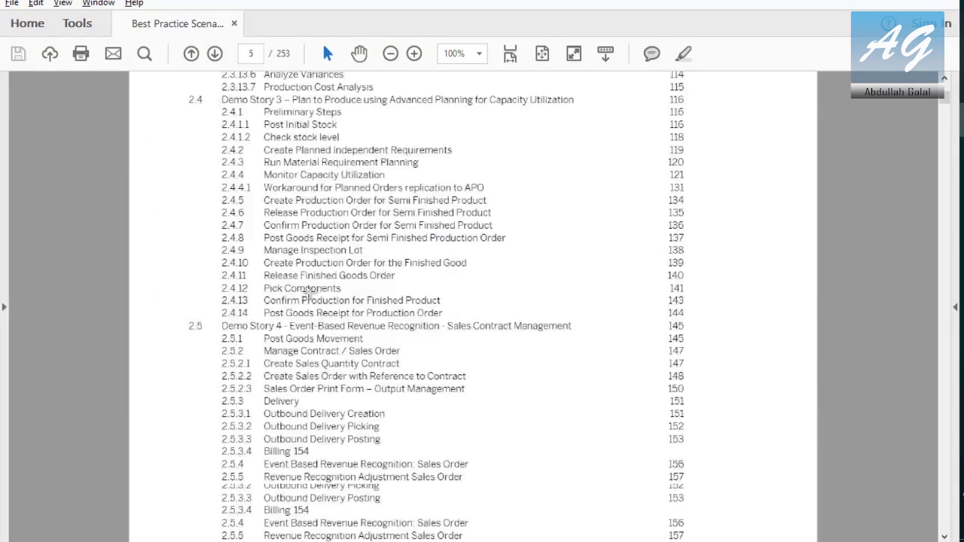
scroll(308, 291, down, 15)
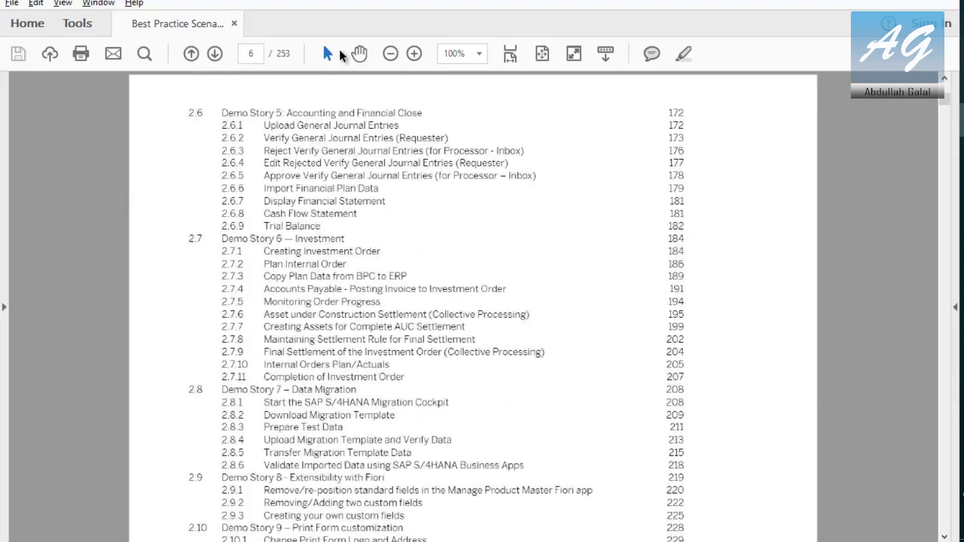
click(252, 53)
text(172)
key(Return)
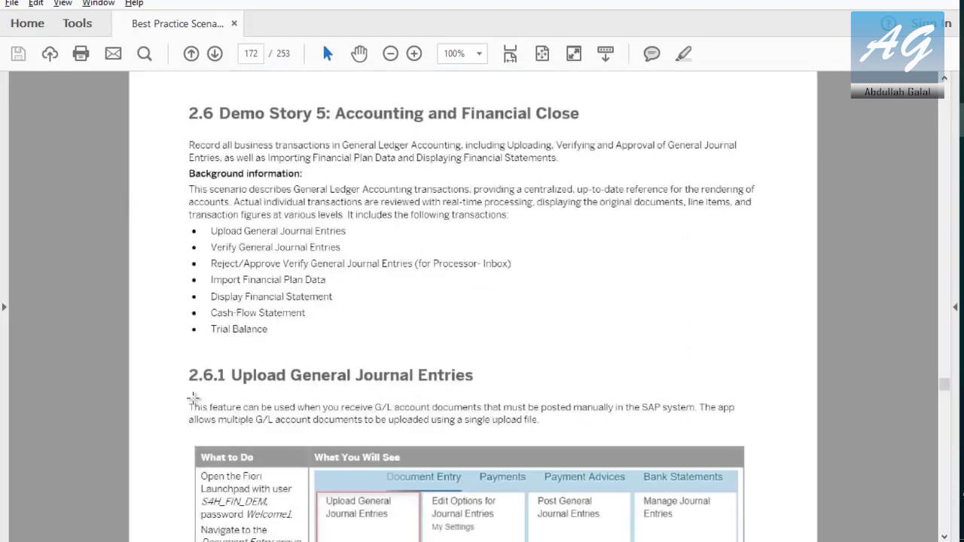
scroll(459, 395, down, 10)
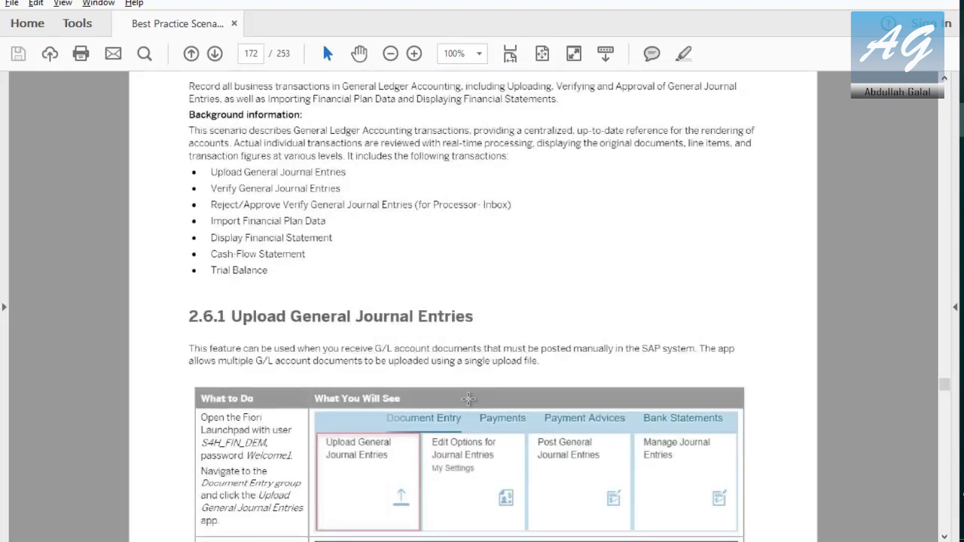
scroll(448, 383, down, 15)
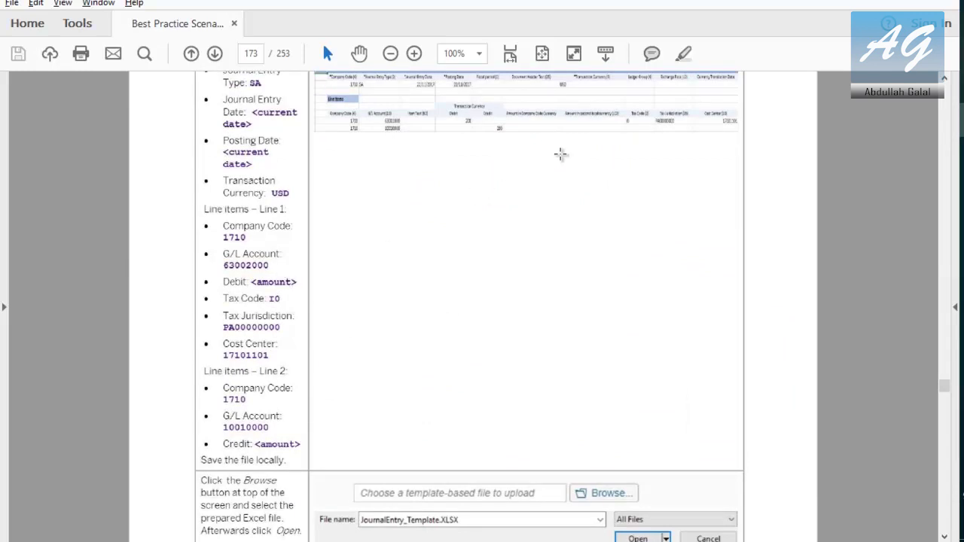
key(alt+Tab)
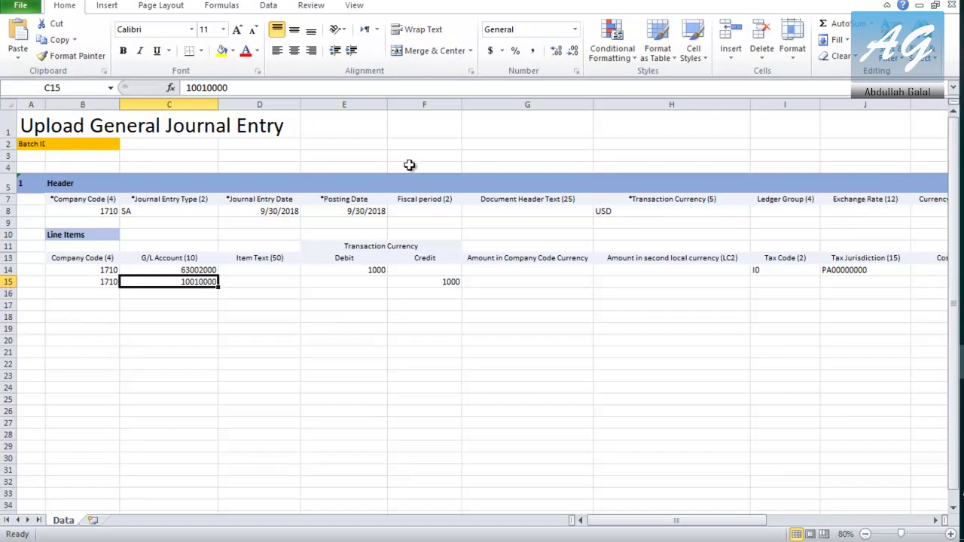
key(alt+Tab)
key(alt+Tab)
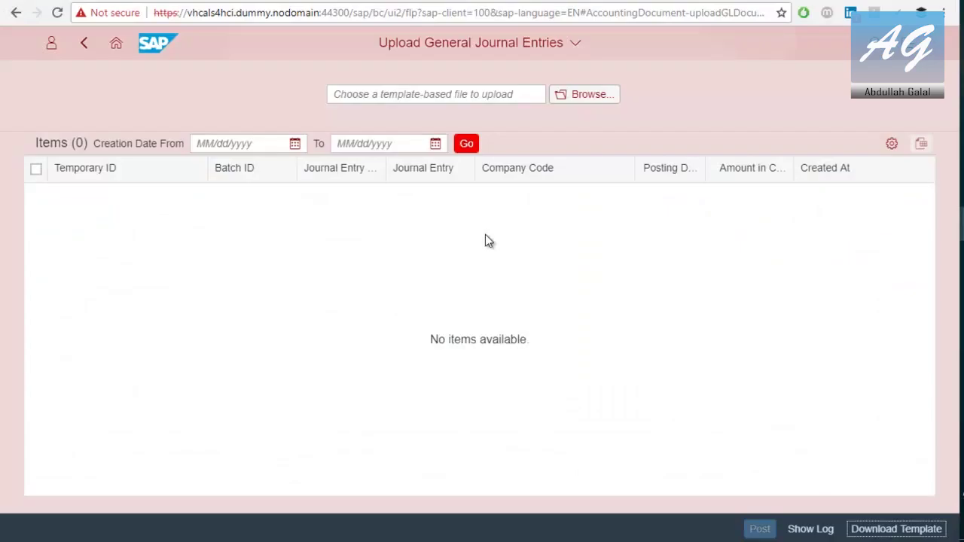
Upload JournalEntry_Template.XLSX from the 000S4H Demo folder
click(583, 94)
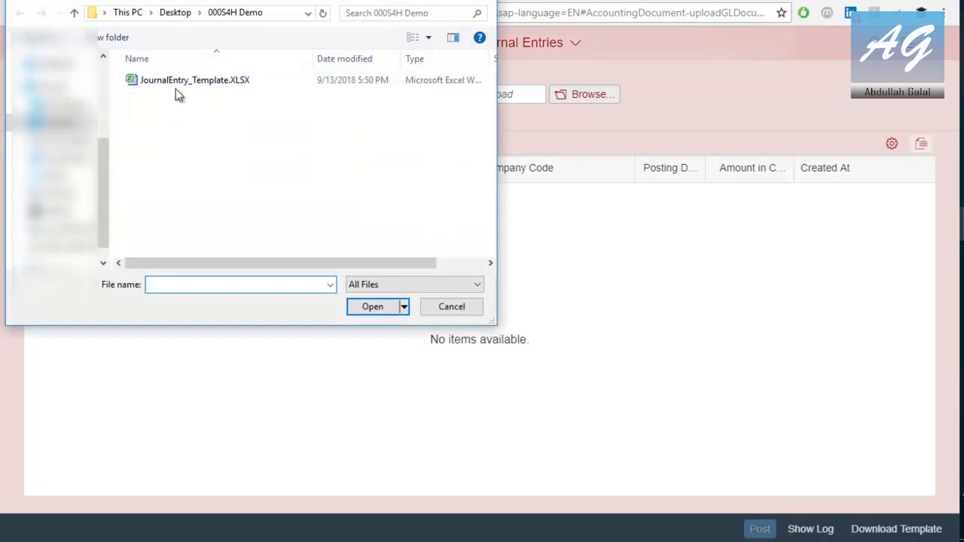
double_click(178, 87)
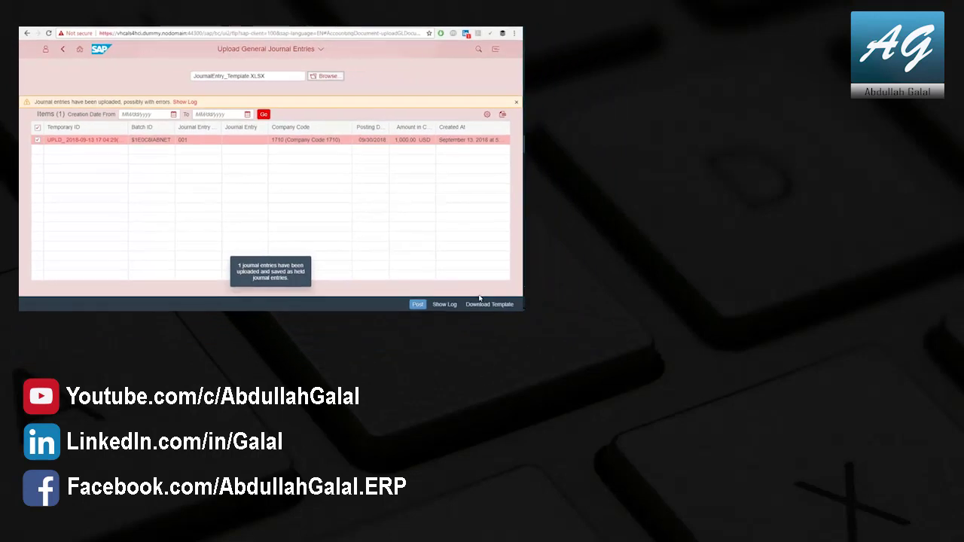
Post the held 1,000.00 USD journal entry and acknowledge the confirmation
click(417, 304)
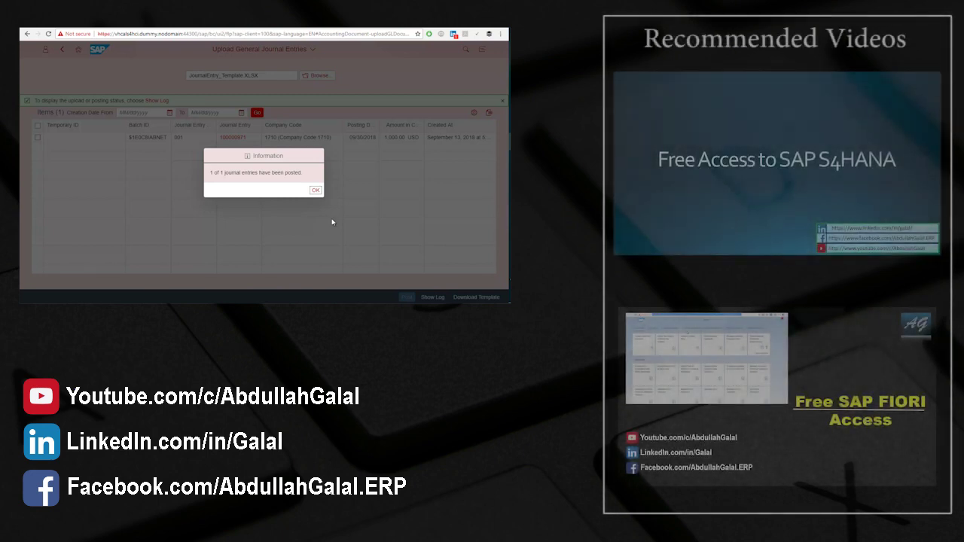
click(315, 191)
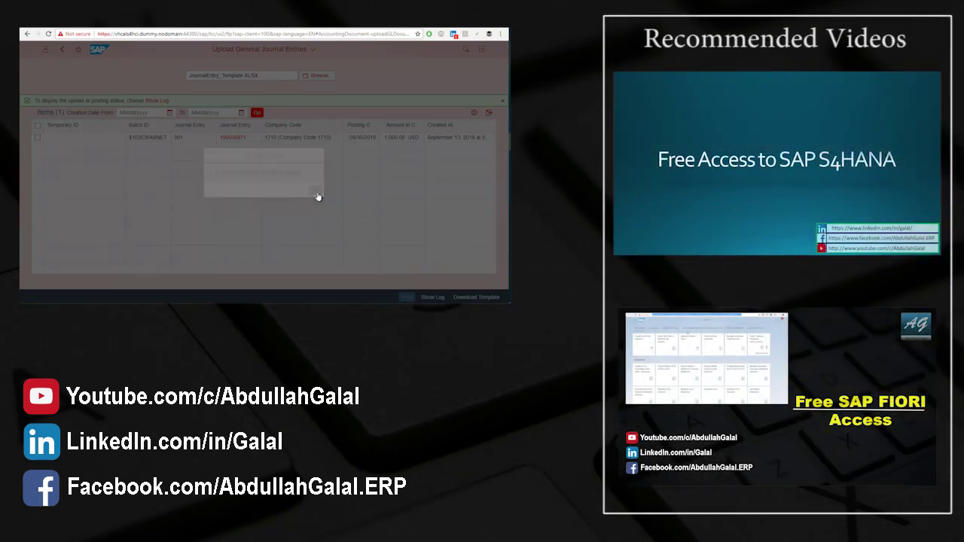